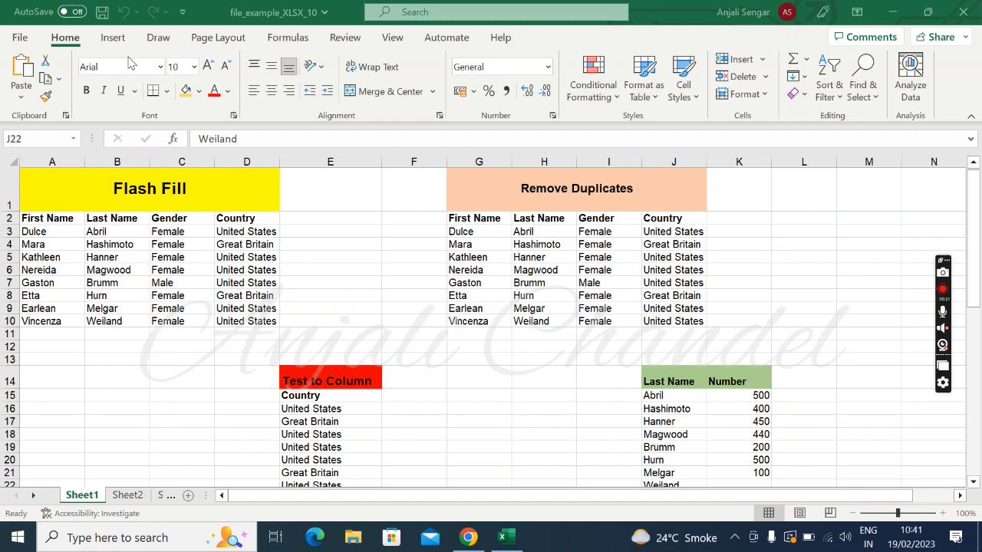
Enable the Data tab among the main tabs in the ribbon customization options and apply the change.
{"action": "left_click", "coordinate": [17, 38]}
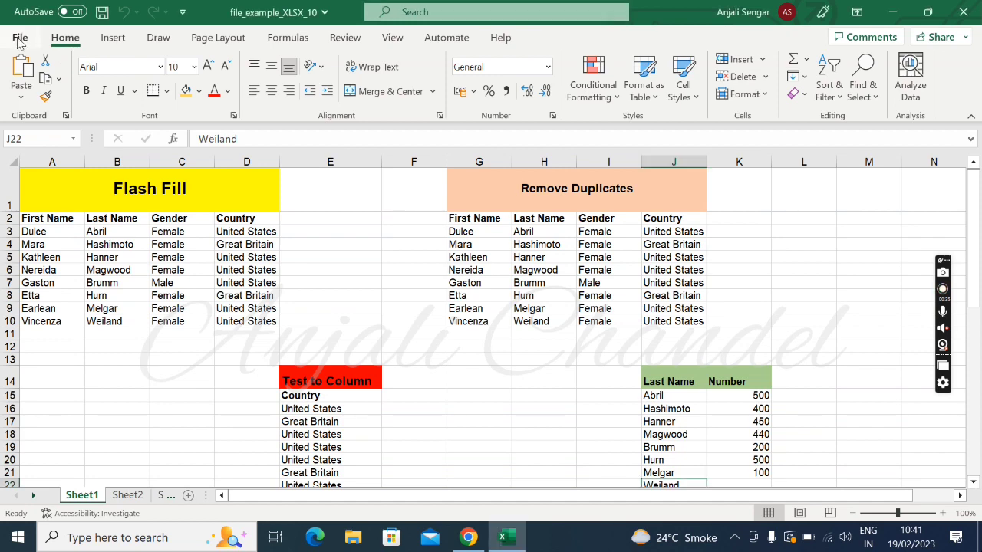
{"action": "left_click", "coordinate": [18, 40]}
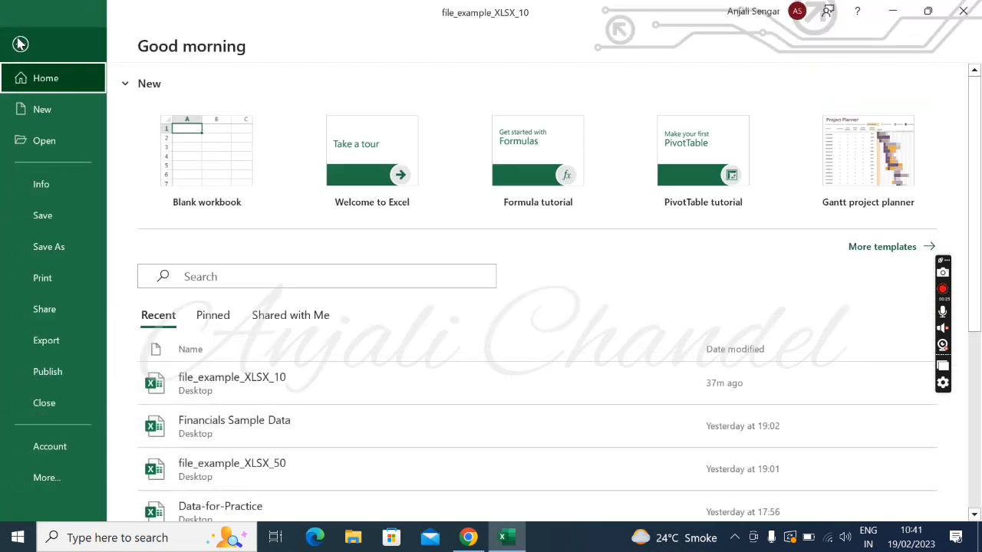
{"action": "left_click", "coordinate": [46, 472]}
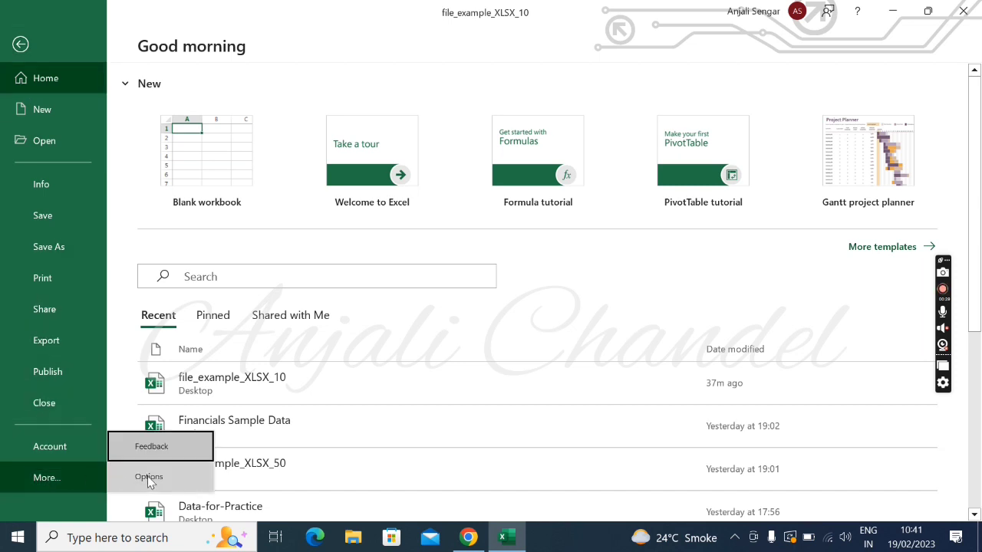
{"action": "left_click", "coordinate": [149, 477]}
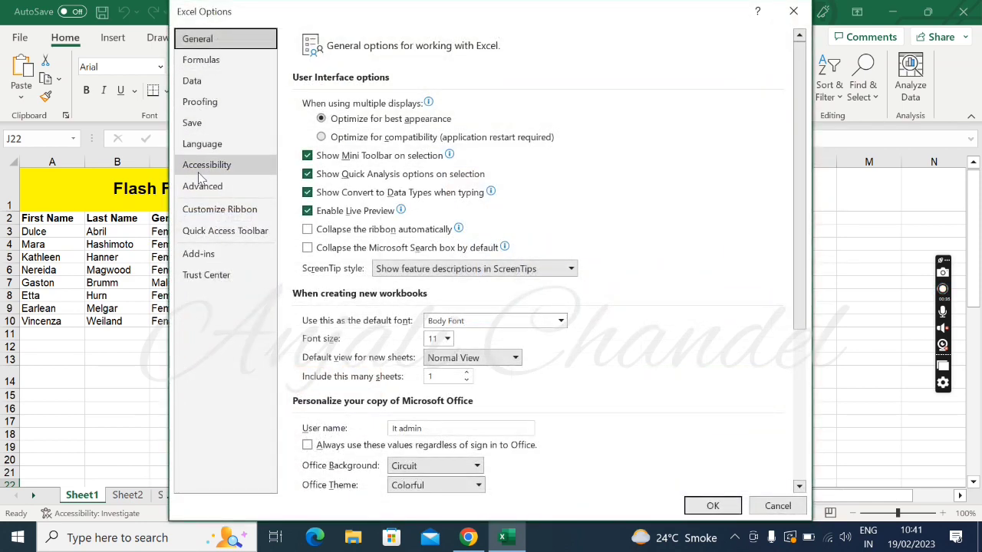
{"action": "left_click", "coordinate": [205, 215]}
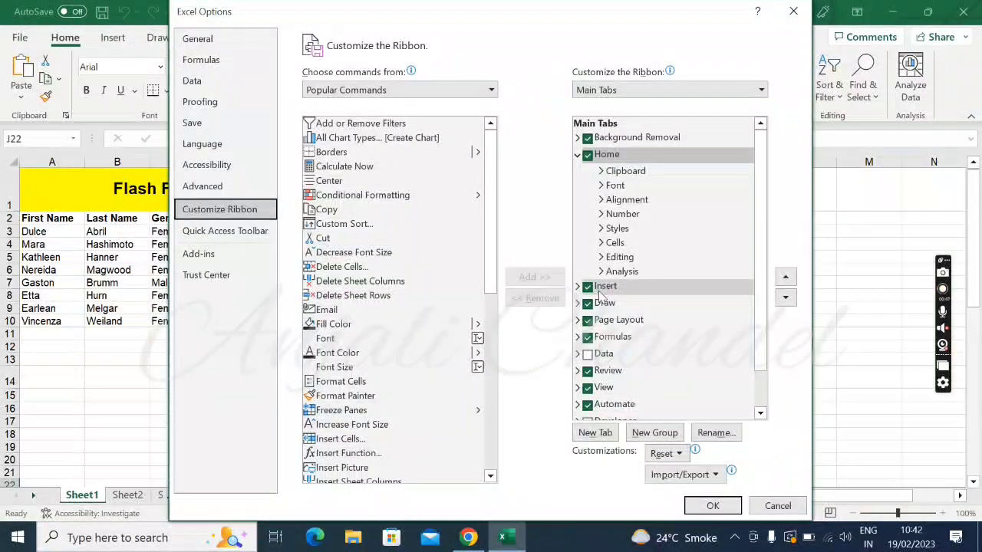
{"action": "scroll", "coordinate": [618, 278], "scroll_direction": "down", "scroll_amount": 1}
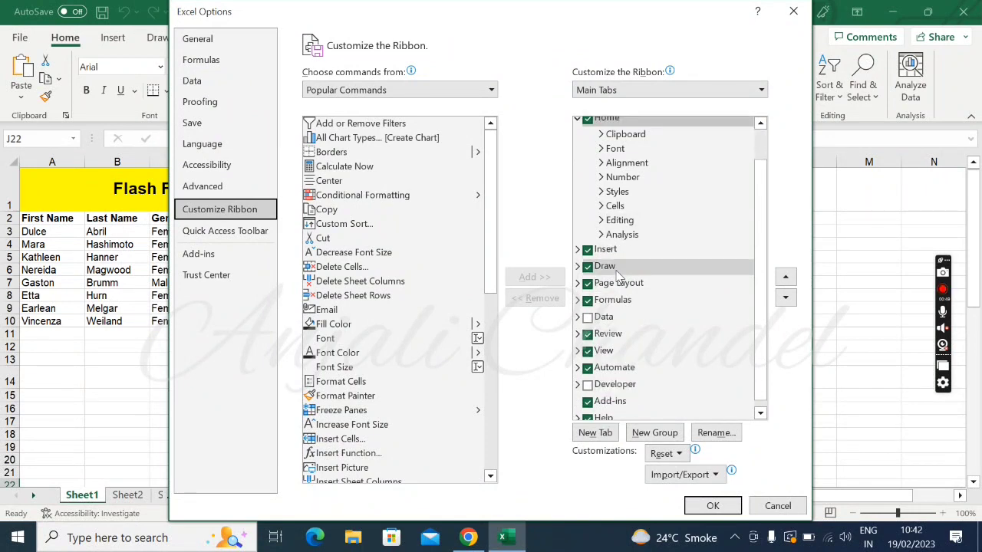
{"action": "scroll", "coordinate": [618, 279], "scroll_direction": "down", "scroll_amount": 1}
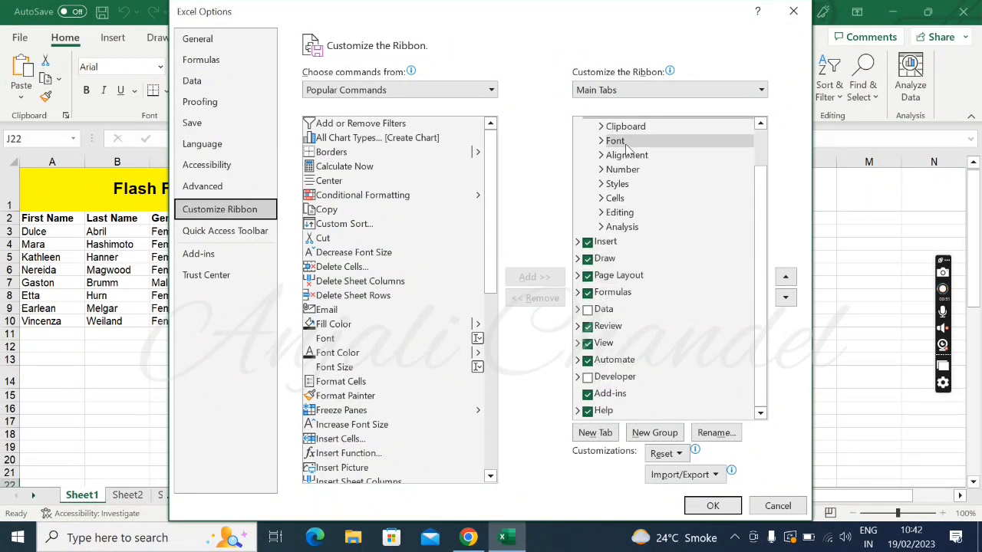
{"action": "left_click", "coordinate": [588, 309]}
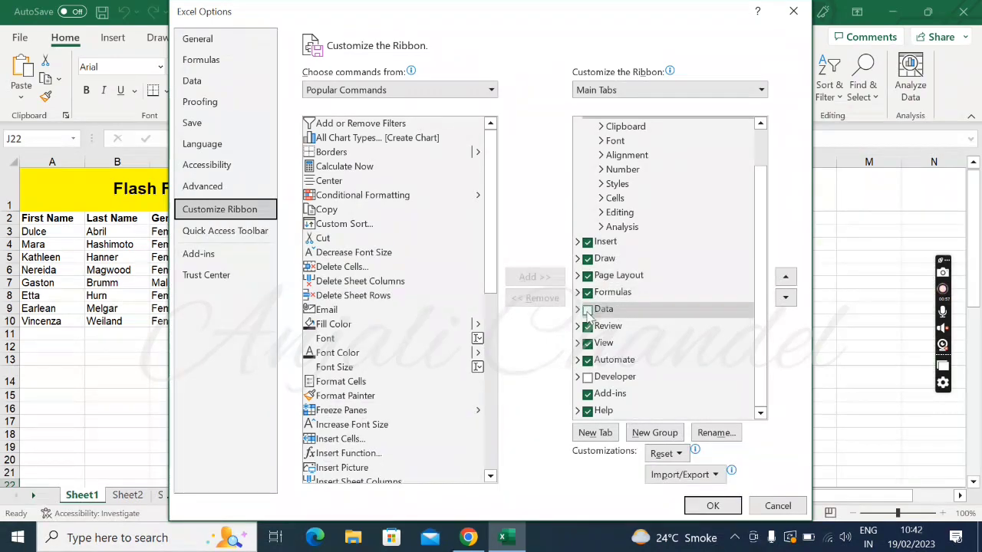
{"action": "left_click", "coordinate": [587, 309]}
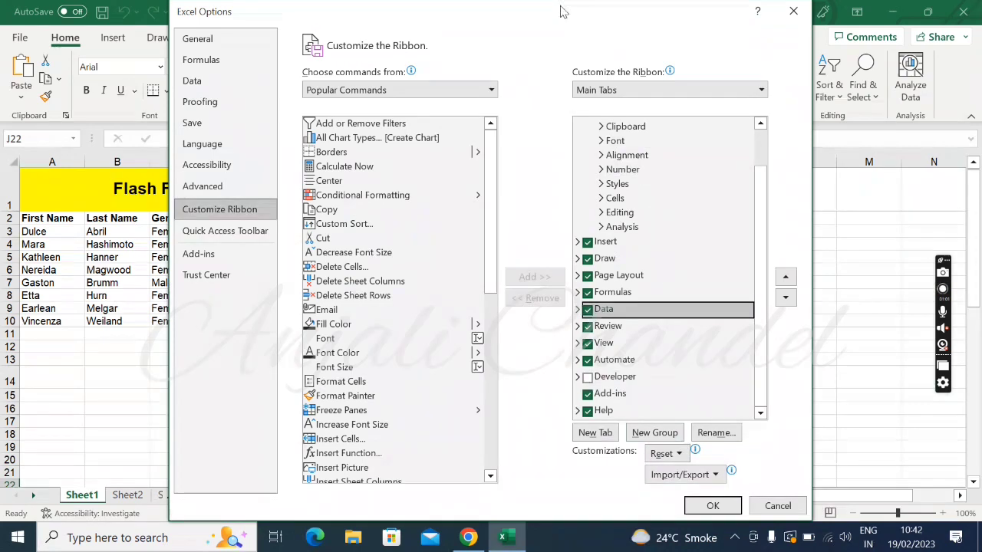
{"action": "left_click", "coordinate": [711, 506]}
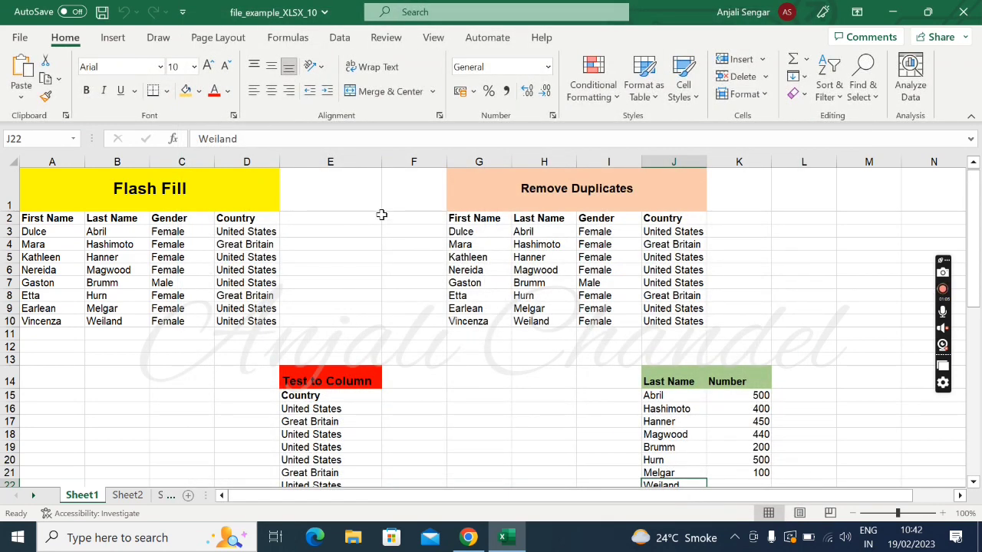
Split the country names in E16:E23 into two columns with Text to Columns, as delimited data separated by spaces instead of tabs.
{"action": "left_click", "coordinate": [340, 40]}
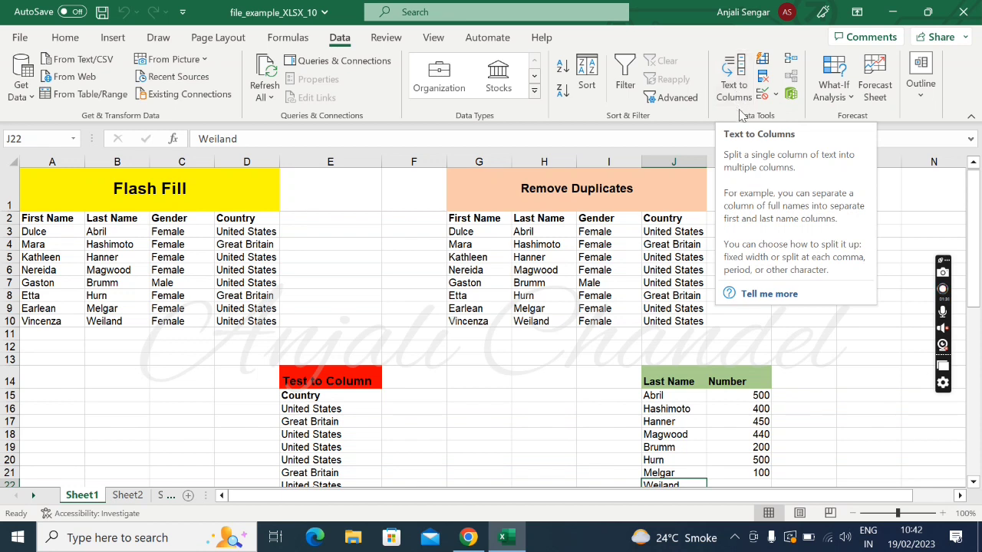
{"action": "left_click", "coordinate": [406, 395]}
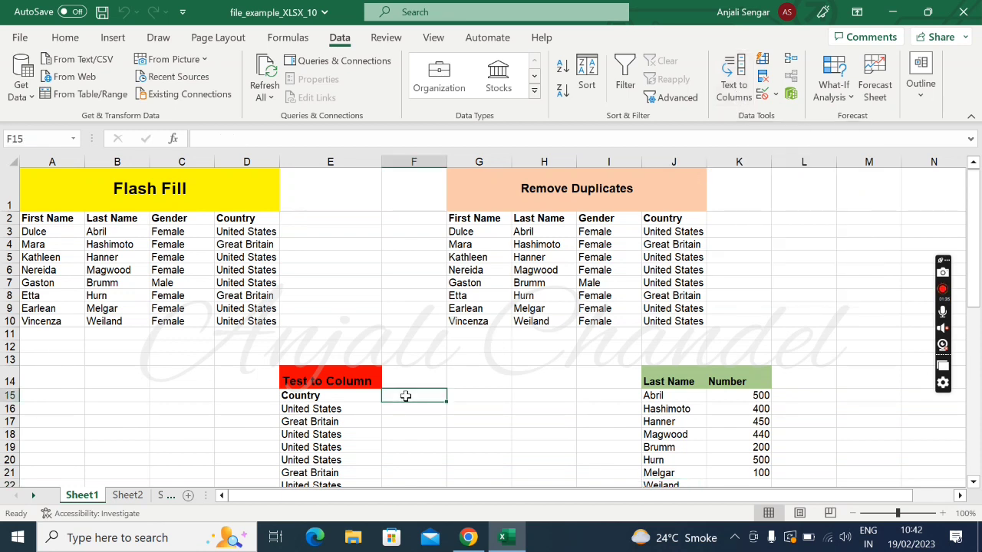
{"action": "scroll", "coordinate": [405, 407], "scroll_direction": "down", "scroll_amount": 1}
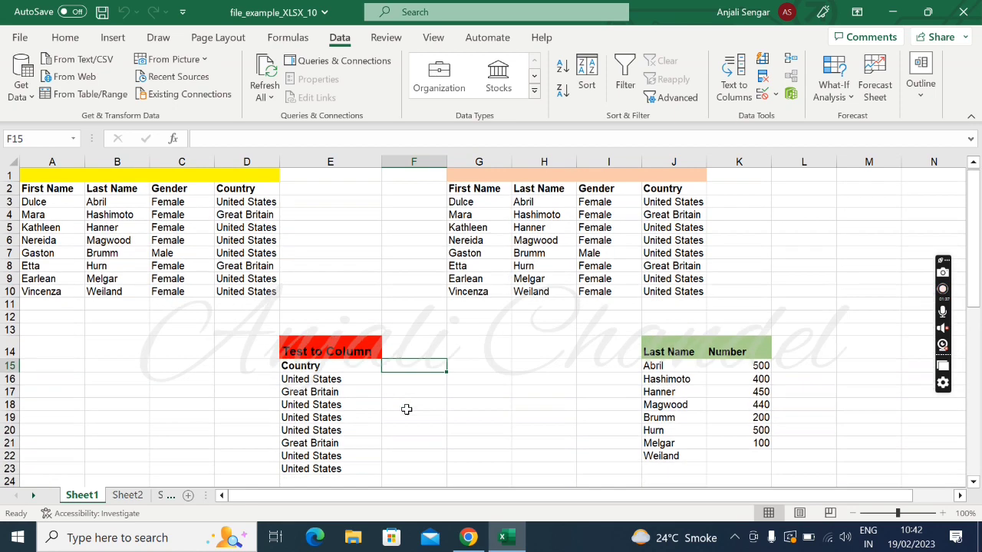
{"action": "left_click", "coordinate": [412, 345]}
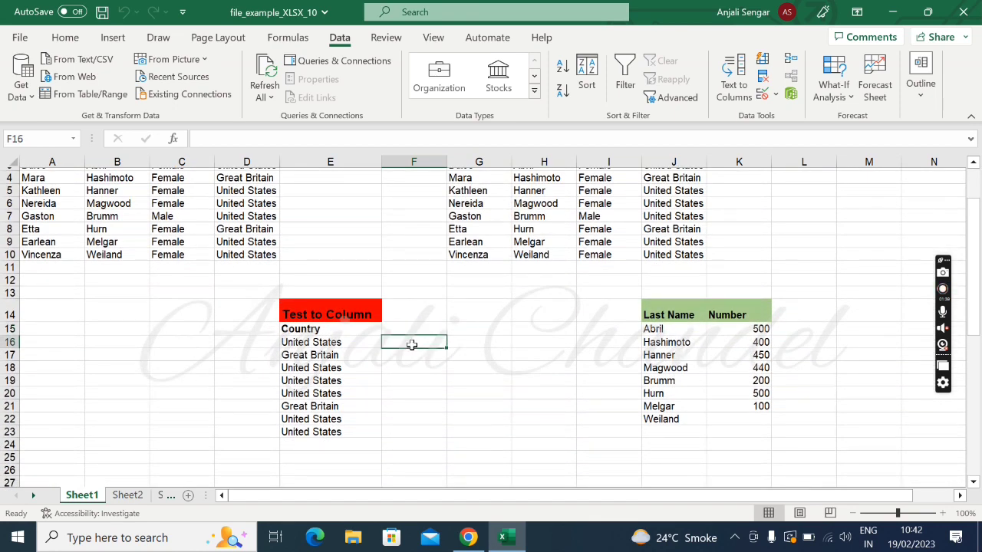
{"action": "left_click", "coordinate": [350, 342]}
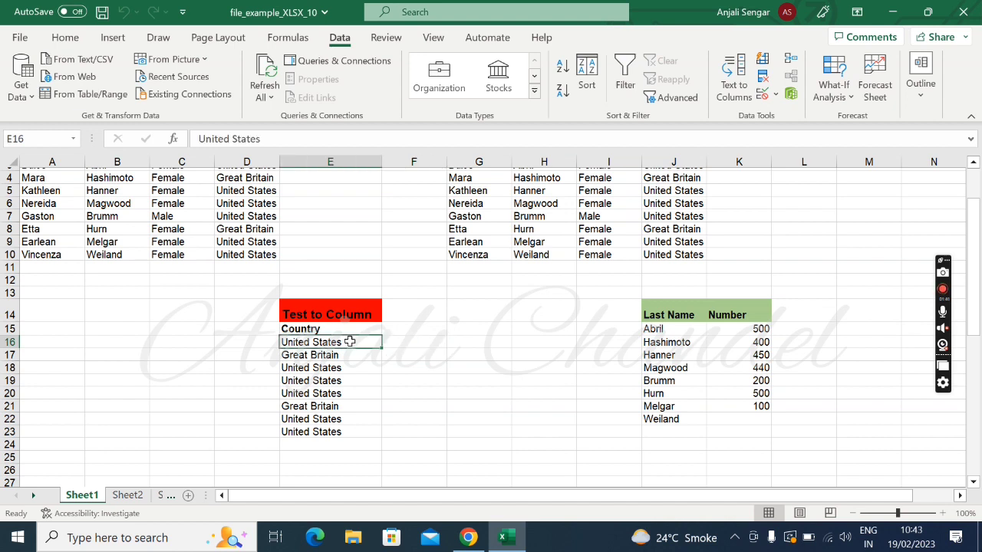
{"action": "key", "text": "shift+Down"}
{"action": "key", "text": "shift+Down"}
{"action": "key", "text": "shift+Down"}
{"action": "key", "text": "shift+Down"}
{"action": "key", "text": "shift+Down"}
{"action": "key", "text": "shift+Down"}
{"action": "key", "text": "shift+Down"}
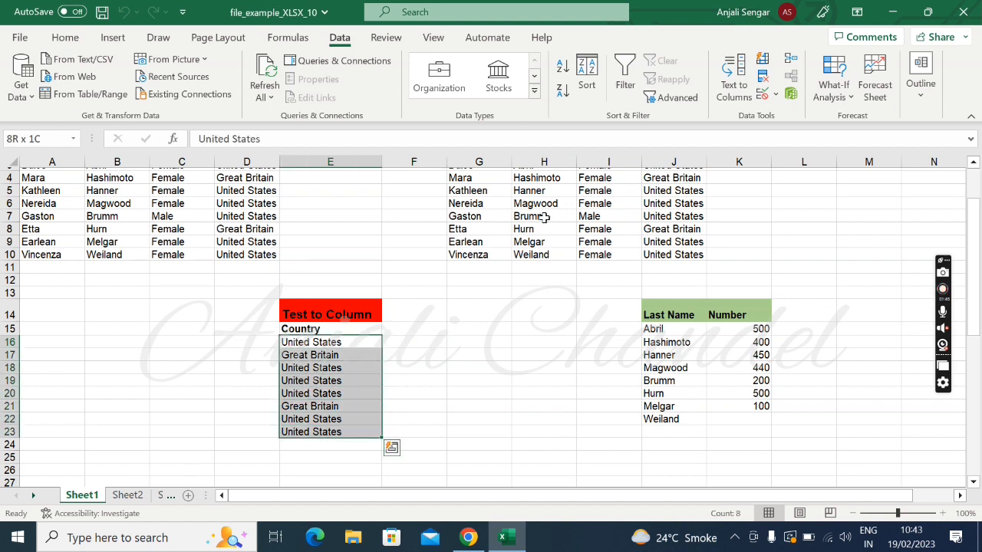
{"action": "left_click", "coordinate": [750, 91]}
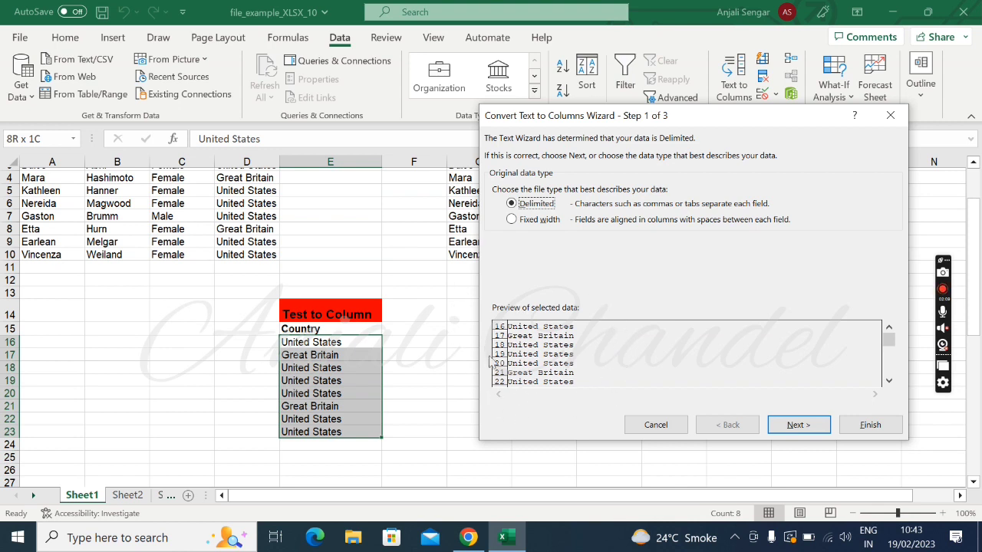
{"action": "left_click", "coordinate": [802, 426]}
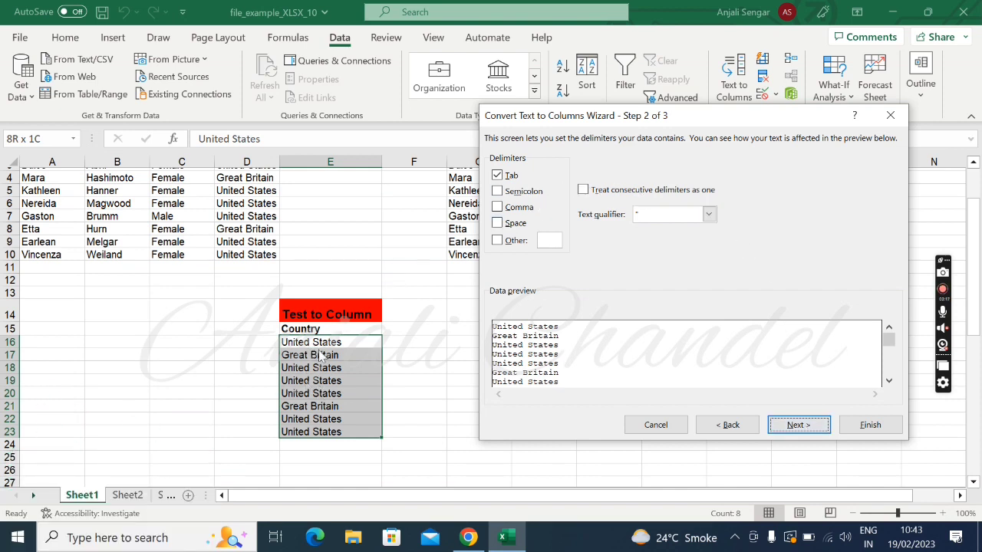
{"action": "left_click", "coordinate": [497, 177]}
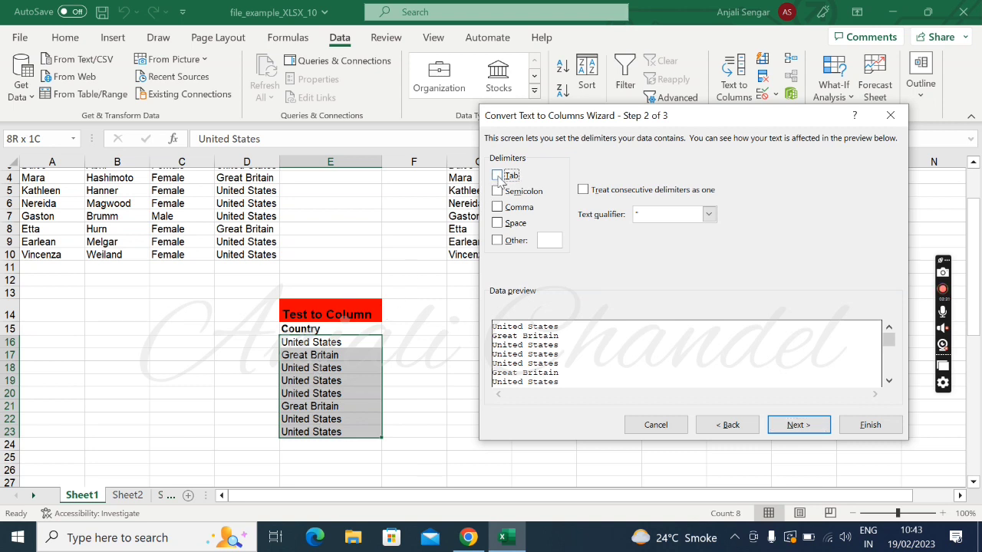
{"action": "left_click", "coordinate": [497, 223]}
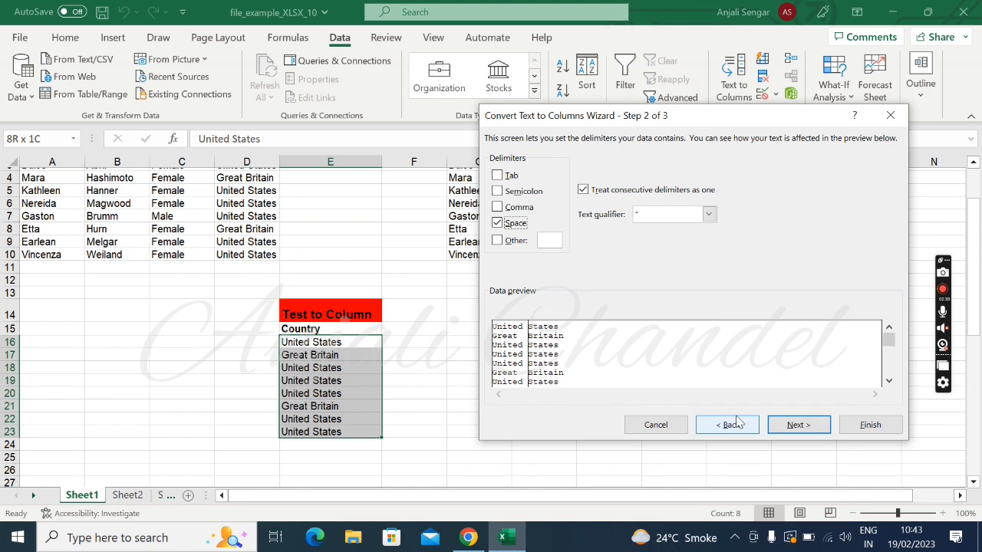
{"action": "left_click", "coordinate": [778, 426]}
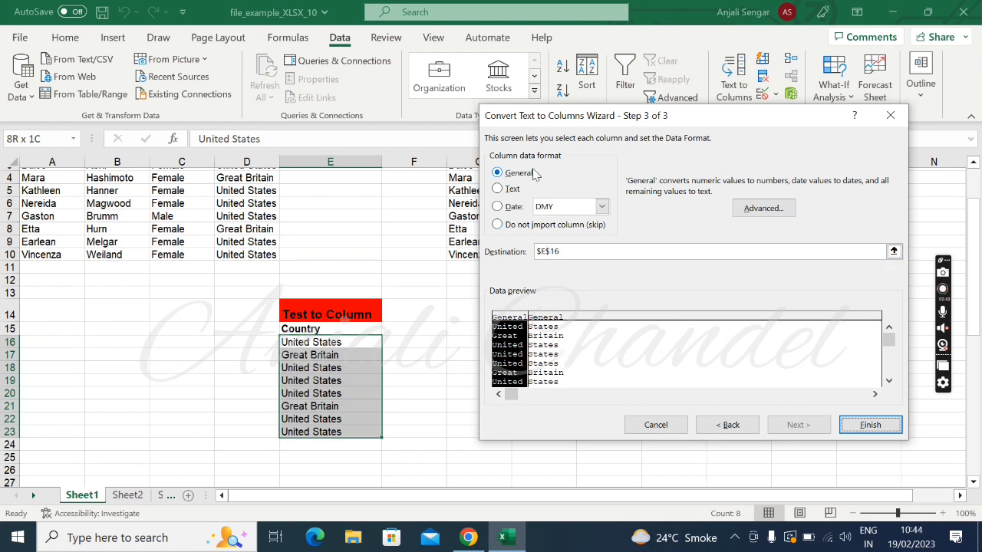
{"action": "left_click", "coordinate": [558, 250]}
{"action": "left_click", "coordinate": [865, 424]}
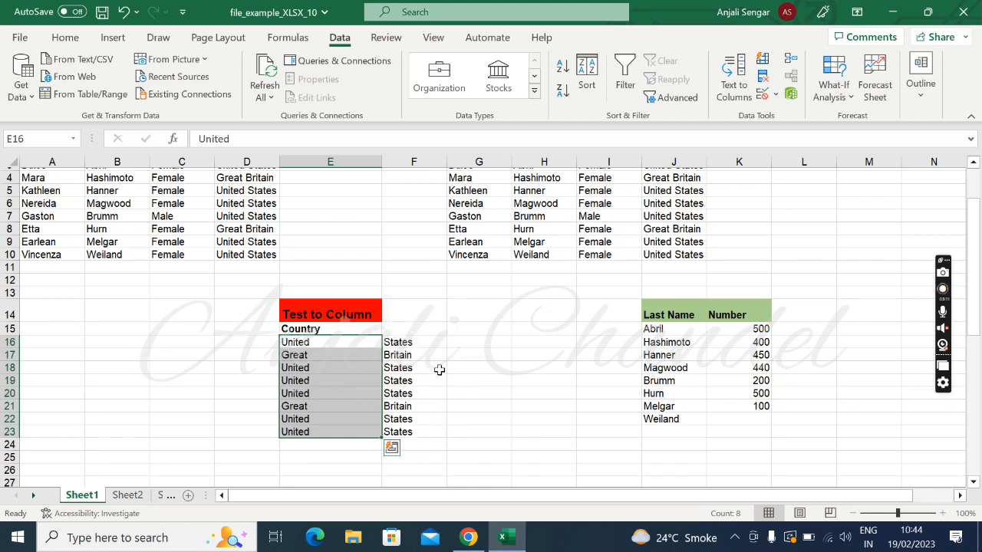
{"action": "left_click", "coordinate": [411, 353]}
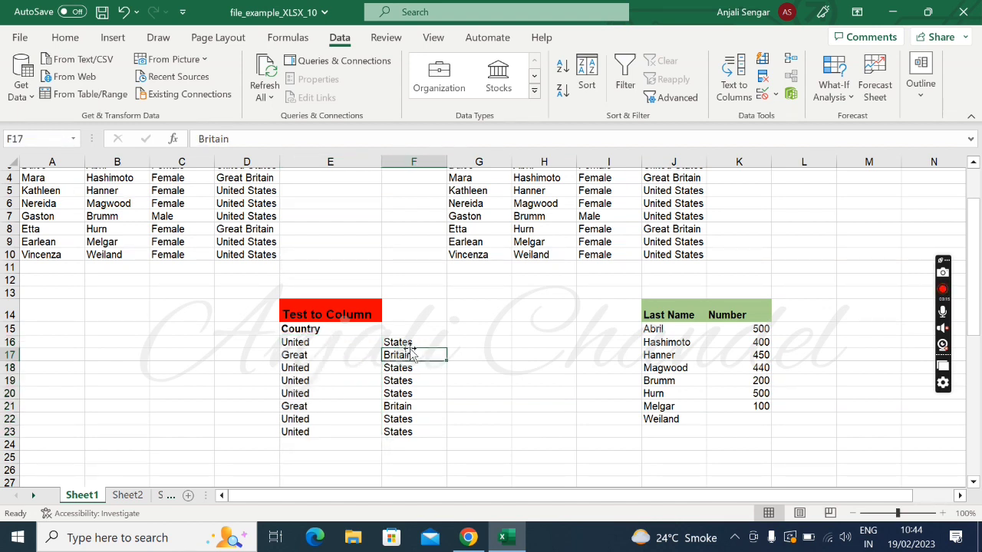
{"action": "left_click", "coordinate": [405, 342]}
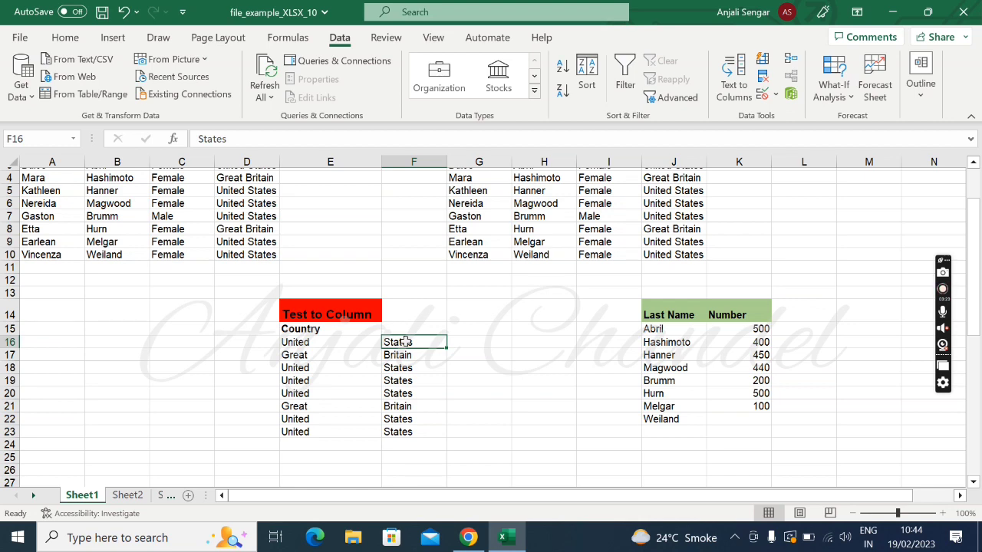
Enter States in cell E3 as the example for extracting the second word of the Country column.
{"action": "scroll", "coordinate": [405, 342], "scroll_direction": "up", "scroll_amount": 2}
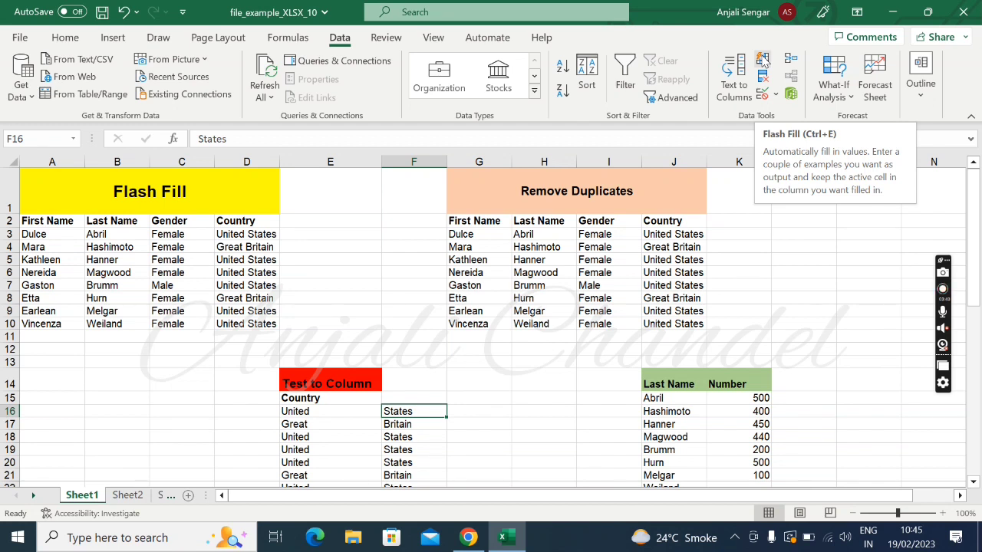
{"action": "left_click", "coordinate": [316, 235]}
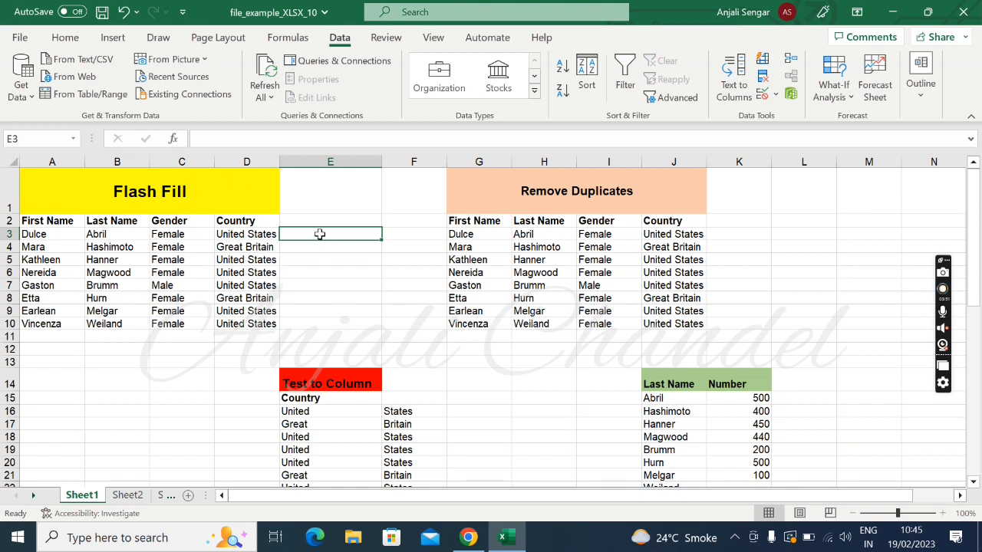
{"action": "type", "text": "Stat"}
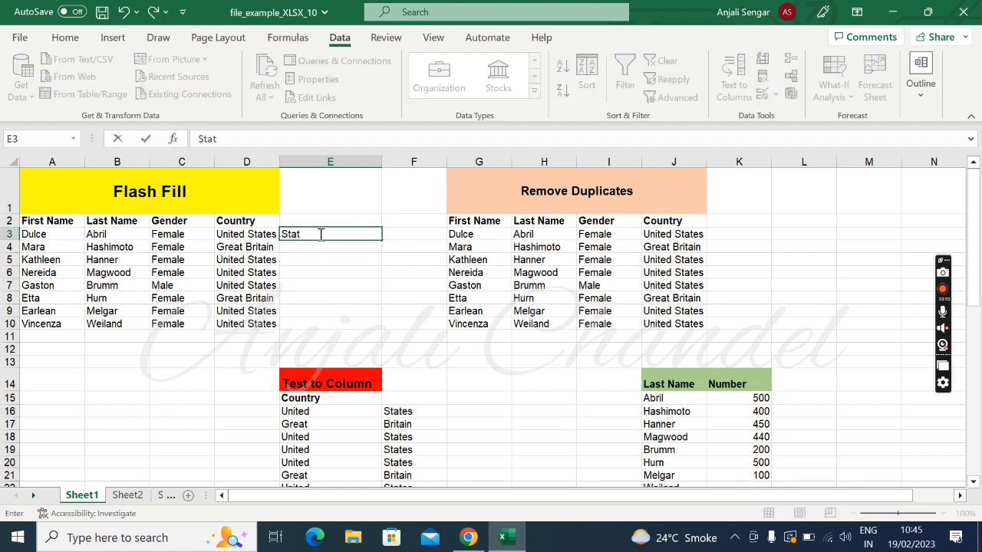
{"action": "type", "text": "es"}
{"action": "key", "text": "Return"}
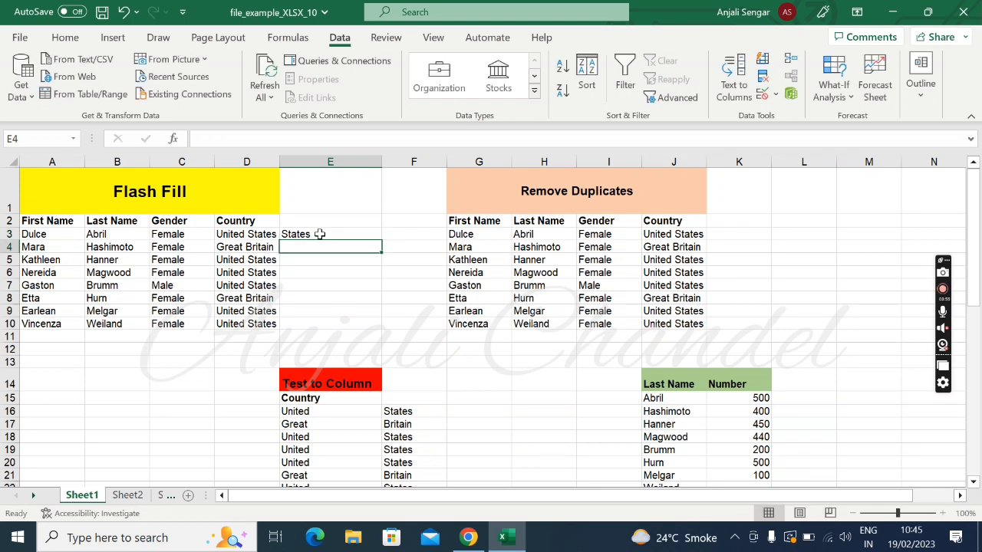
Flash Fill the range E3:E10 based on the example in its first cell.
{"action": "left_click", "coordinate": [319, 234]}
{"action": "key", "text": "shift+Down"}
{"action": "key", "text": "shift+Down"}
{"action": "key", "text": "shift+Down"}
{"action": "key", "text": "shift+Down"}
{"action": "key", "text": "shift+Down"}
{"action": "key", "text": "shift+Down"}
{"action": "key", "text": "shift+Down"}
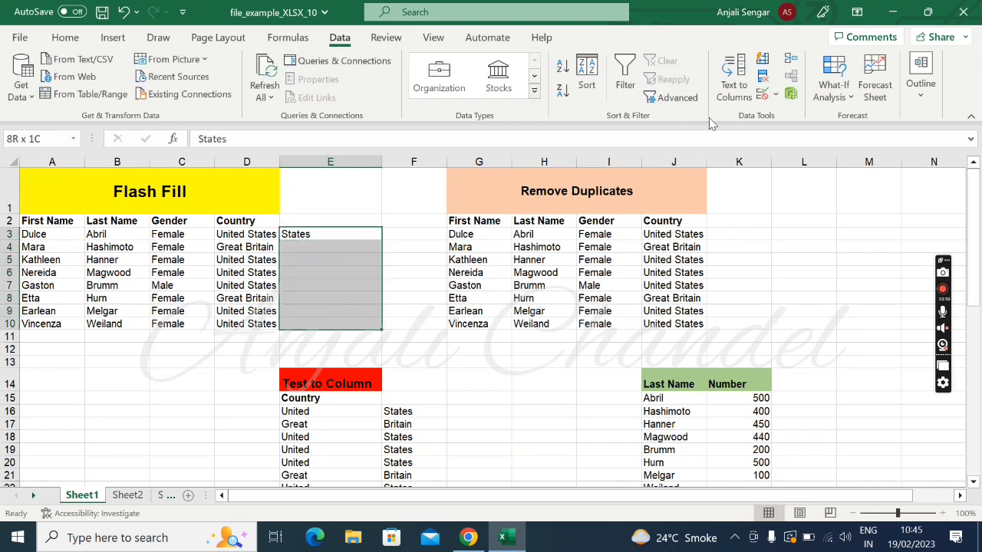
{"action": "left_click", "coordinate": [762, 61]}
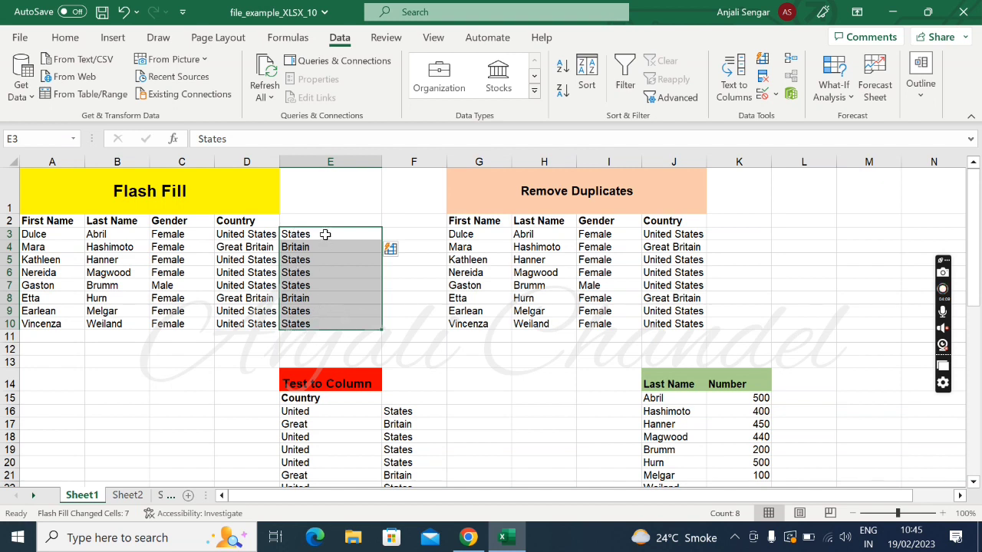
Enter United in cell F3 as the example for extracting the first word of the Country column.
{"action": "left_click", "coordinate": [399, 235]}
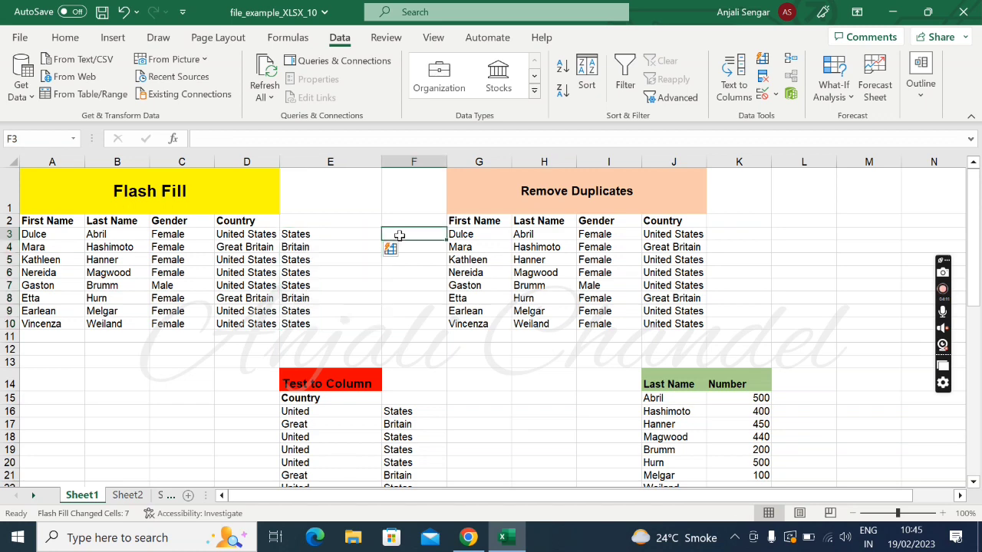
{"action": "type", "text": "Un"}
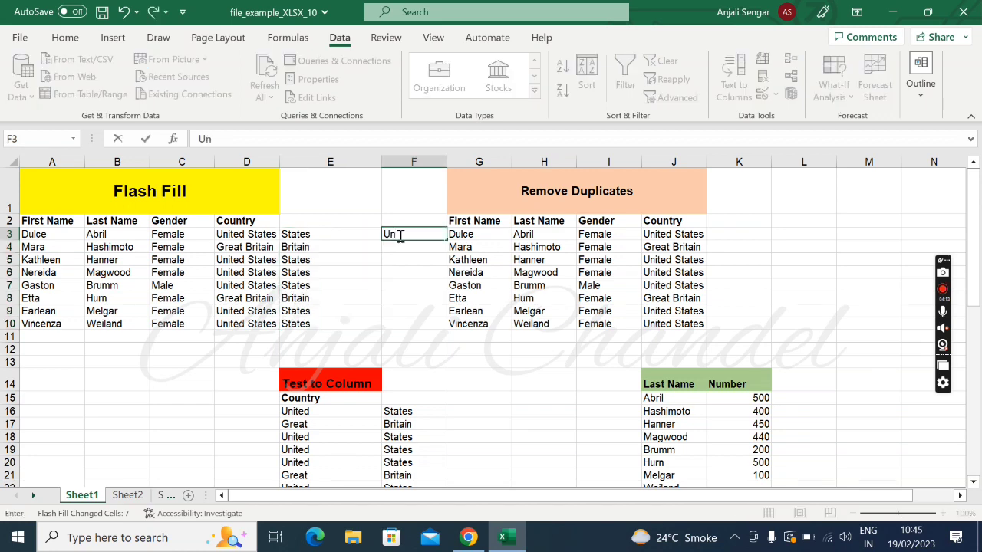
{"action": "type", "text": "ited"}
{"action": "key", "text": "Return"}
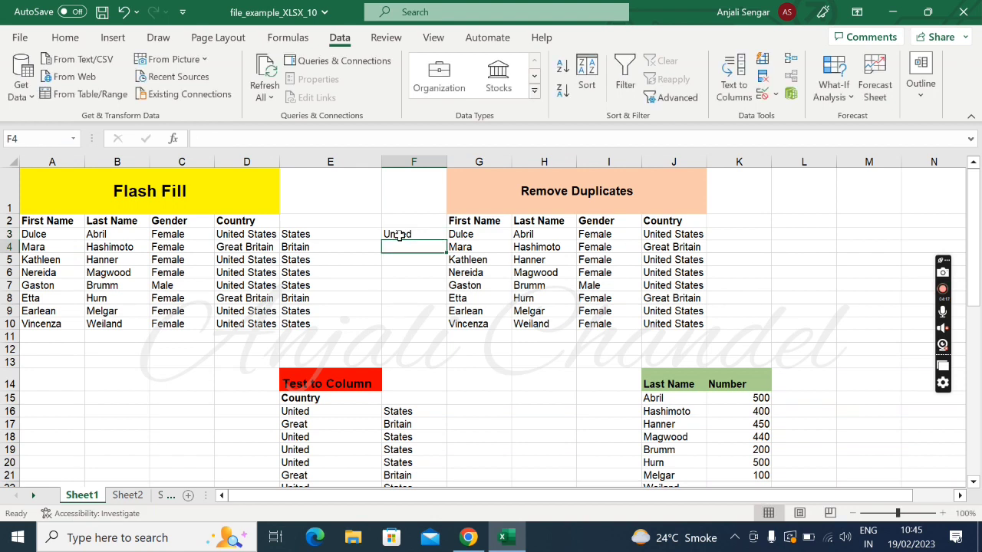
Flash Fill the range F3:F10 based on the example in its first cell.
{"action": "left_click", "coordinate": [398, 235]}
{"action": "key", "text": "shift+Down"}
{"action": "key", "text": "shift+Down"}
{"action": "key", "text": "shift+Down"}
{"action": "key", "text": "shift+Down"}
{"action": "key", "text": "shift+Down"}
{"action": "key", "text": "shift+Down"}
{"action": "key", "text": "shift+Down"}
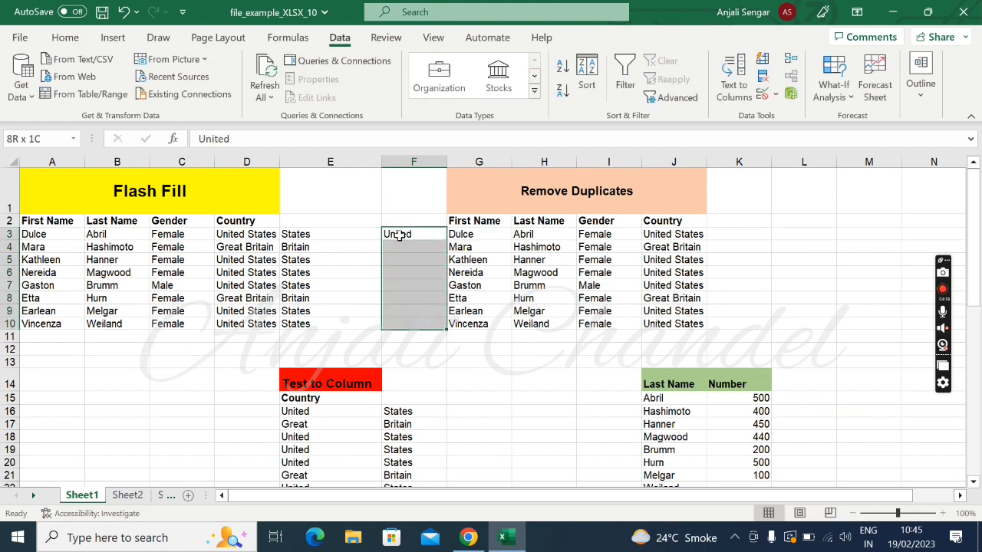
{"action": "left_click", "coordinate": [761, 63]}
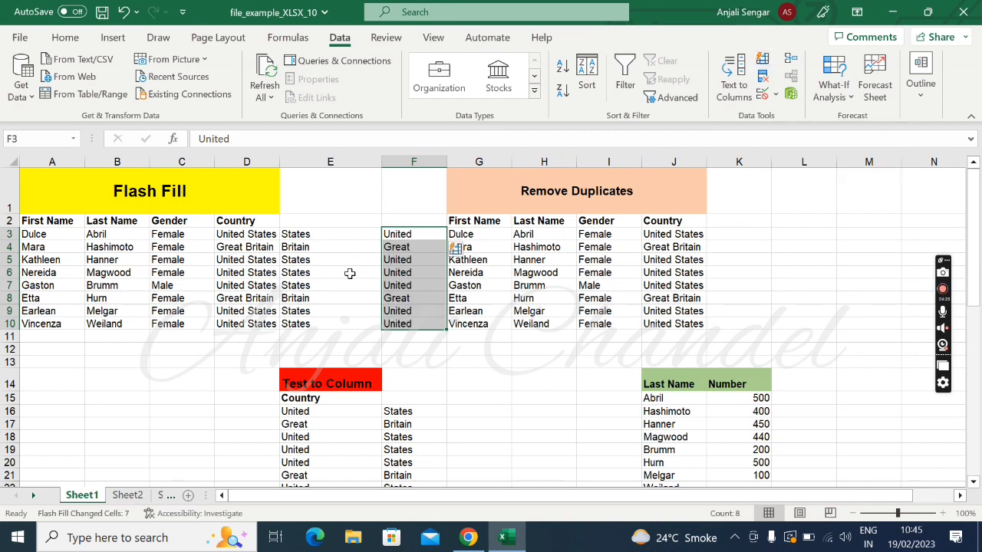
Clear the extracted second words from the range E3:E10.
{"action": "left_click", "coordinate": [314, 238]}
{"action": "key", "text": "shift+Down"}
{"action": "key", "text": "shift+Down"}
{"action": "key", "text": "shift+Down"}
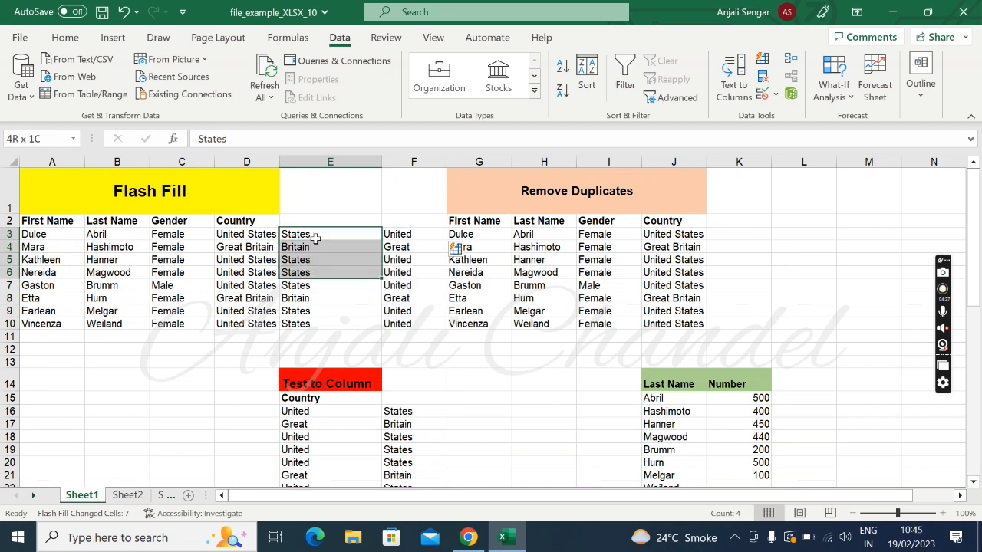
{"action": "key", "text": "shift+Down"}
{"action": "key", "text": "shift+Down"}
{"action": "key", "text": "shift+Down"}
{"action": "key", "text": "shift+Down"}
{"action": "key", "text": "Delete"}
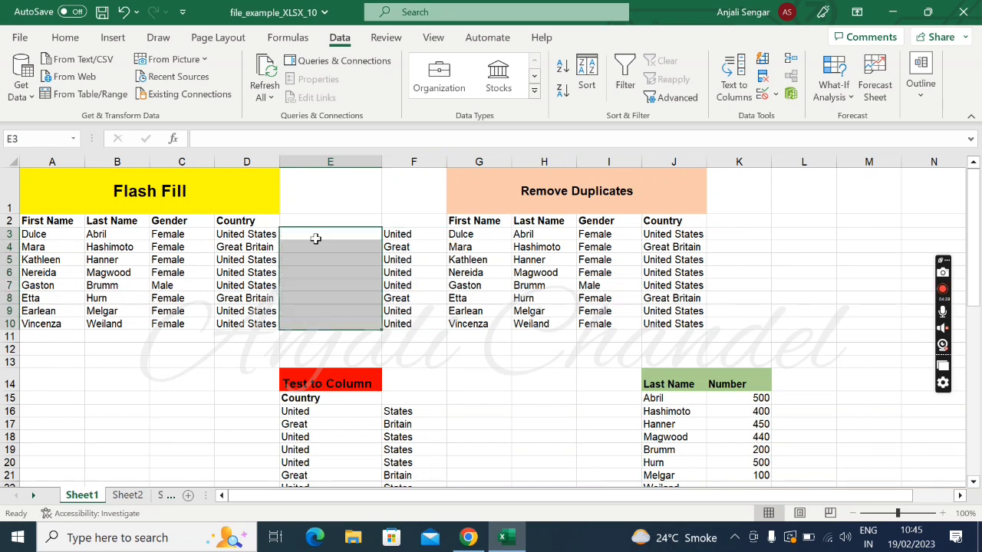
Clear the filled words in F4:F10, keeping the example in F3.
{"action": "left_click", "coordinate": [398, 248]}
{"action": "key", "text": "shift+Down"}
{"action": "key", "text": "shift+Down"}
{"action": "key", "text": "shift+Down"}
{"action": "key", "text": "shift+Down"}
{"action": "key", "text": "shift+Down"}
{"action": "key", "text": "shift+Down"}
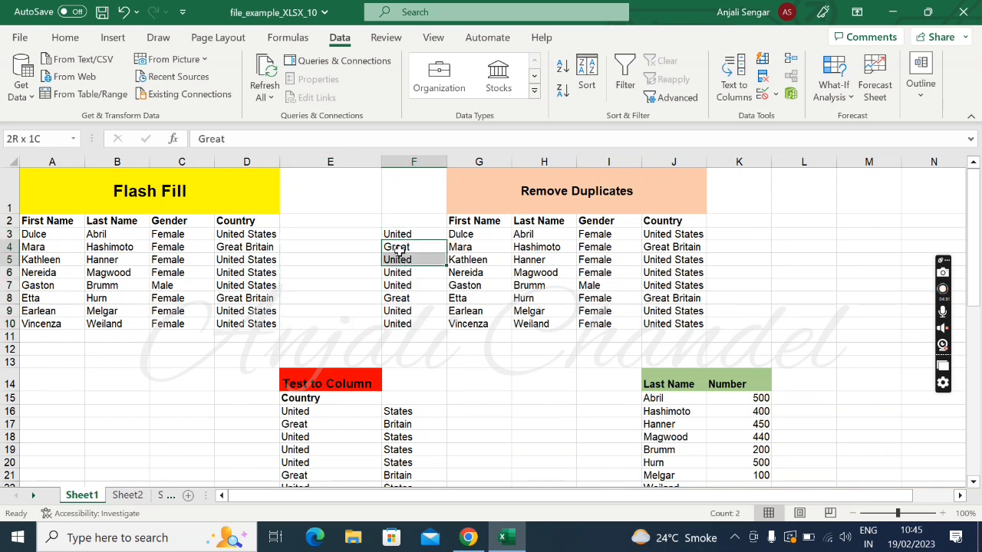
{"action": "key", "text": "Delete"}
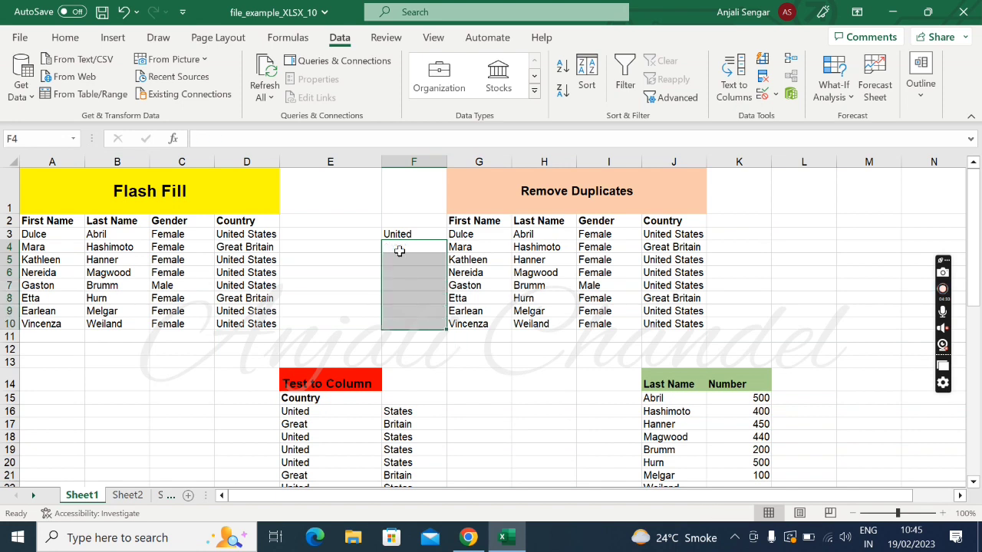
Flash Fill the range F3:F10 from the example in F3, with column E empty beside it.
{"action": "left_click", "coordinate": [397, 235]}
{"action": "key", "text": "shift+Down"}
{"action": "key", "text": "shift+Down"}
{"action": "key", "text": "shift+Down"}
{"action": "key", "text": "shift+Down"}
{"action": "key", "text": "shift+Down"}
{"action": "key", "text": "shift+Down"}
{"action": "key", "text": "shift+Down"}
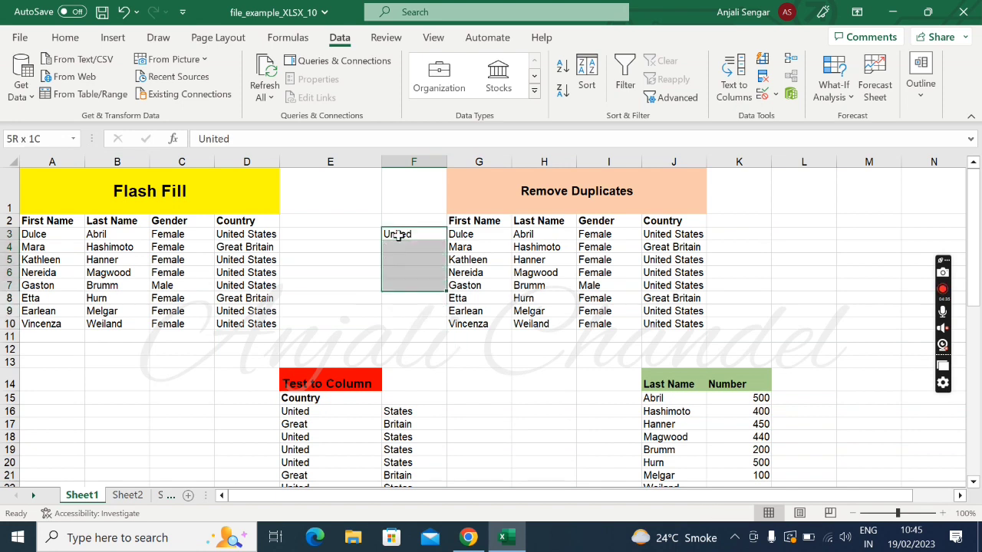
{"action": "left_click", "coordinate": [762, 61]}
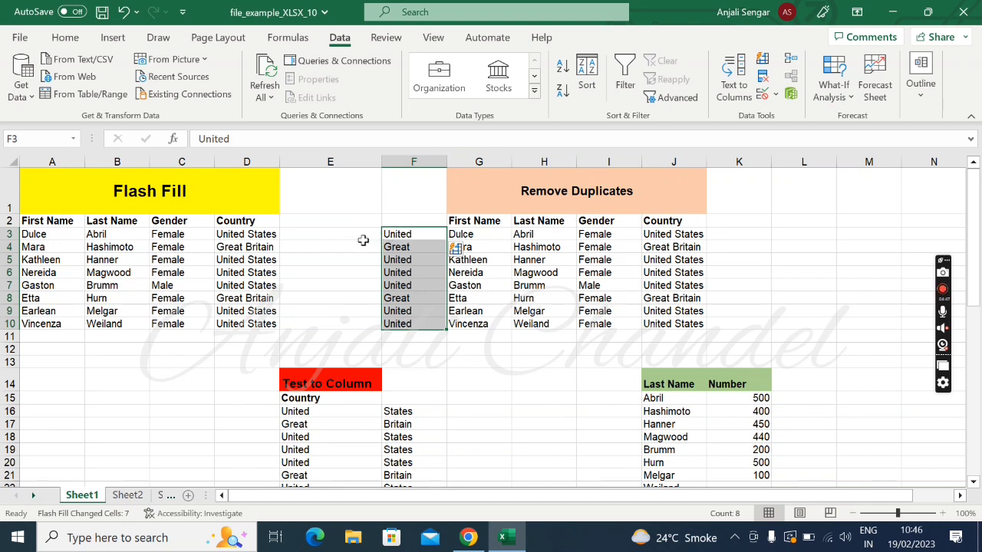
Insert an empty column before column G, ahead of the Remove Duplicates table.
{"action": "left_click", "coordinate": [428, 155]}
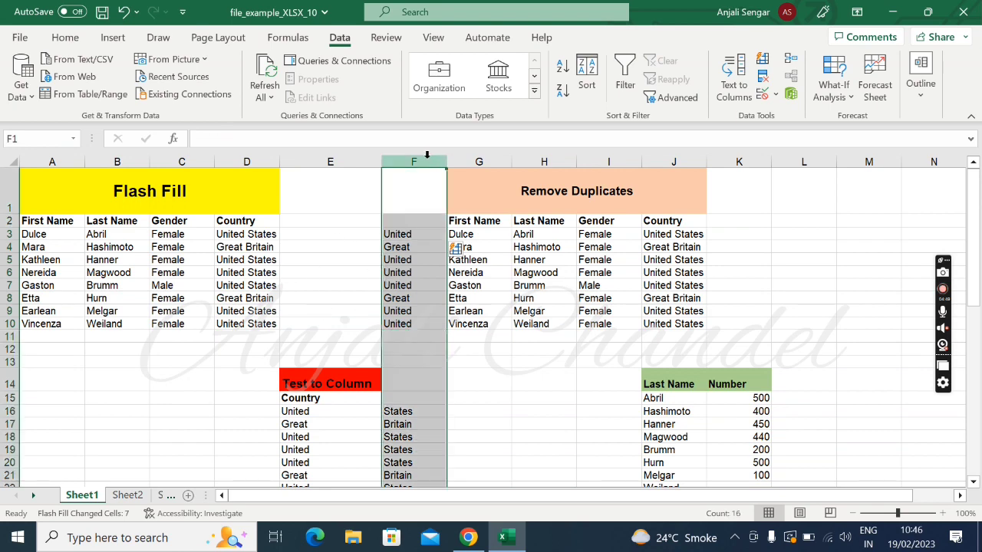
{"action": "left_click", "coordinate": [474, 160]}
{"action": "right_click", "coordinate": [474, 160]}
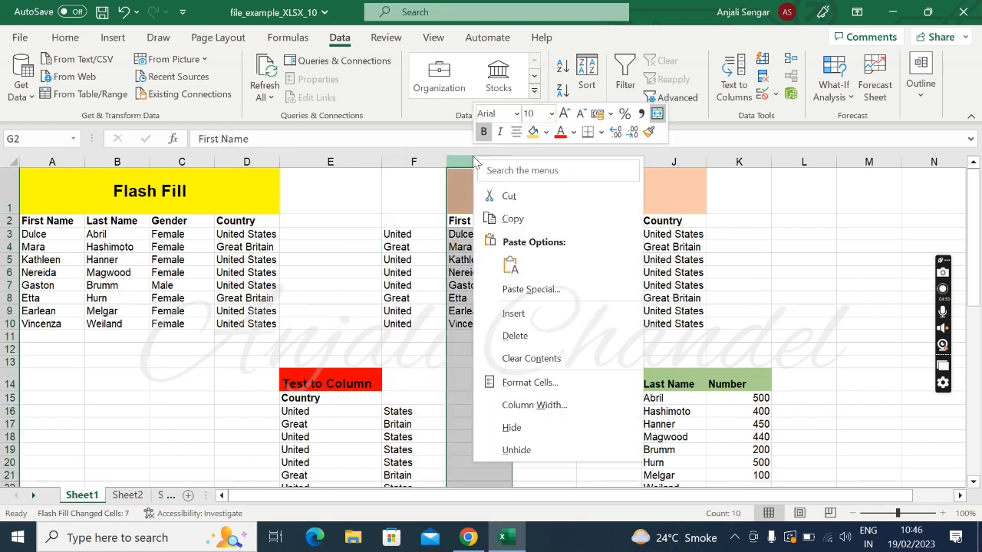
{"action": "left_click", "coordinate": [512, 314]}
Clear the range F4:F10, leaving only the example word in F3.
{"action": "left_click", "coordinate": [399, 247]}
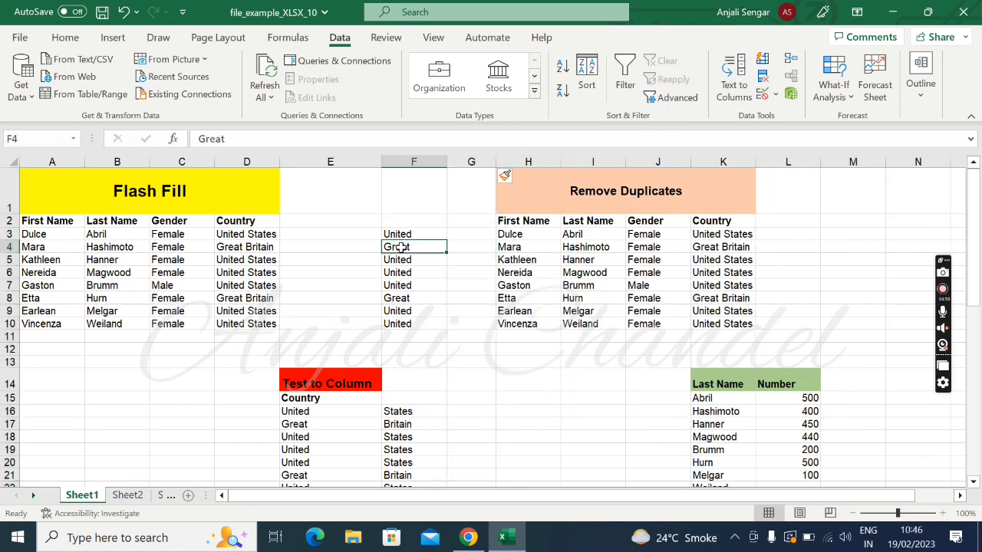
{"action": "key", "text": "shift+Down"}
{"action": "key", "text": "shift+Down"}
{"action": "key", "text": "shift+Down"}
{"action": "key", "text": "shift+Down"}
{"action": "key", "text": "shift+Down"}
{"action": "key", "text": "shift+Down"}
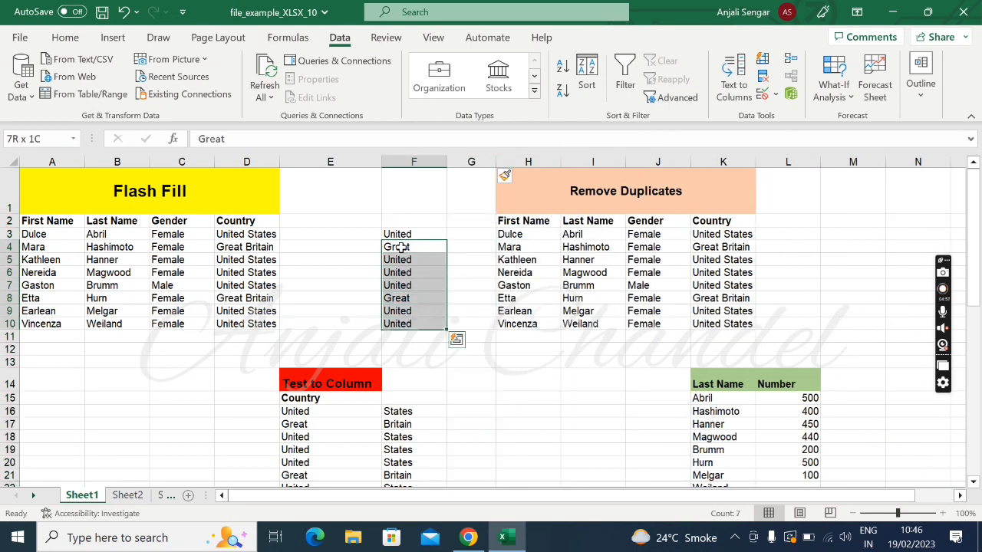
{"action": "key", "text": "Delete"}
Try to Flash Fill the range F3:F10 from its first cell, with empty columns on both sides.
{"action": "left_click", "coordinate": [398, 235]}
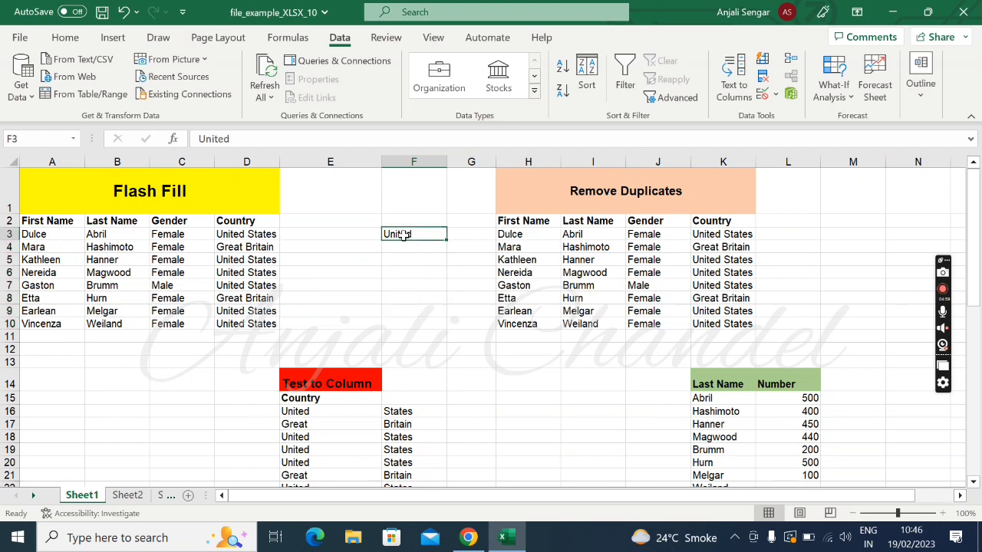
{"action": "key", "text": "shift+Down"}
{"action": "key", "text": "shift+Down"}
{"action": "key", "text": "shift+Down"}
{"action": "key", "text": "shift+Down"}
{"action": "key", "text": "shift+Down"}
{"action": "key", "text": "shift+Down"}
{"action": "key", "text": "shift+Down"}
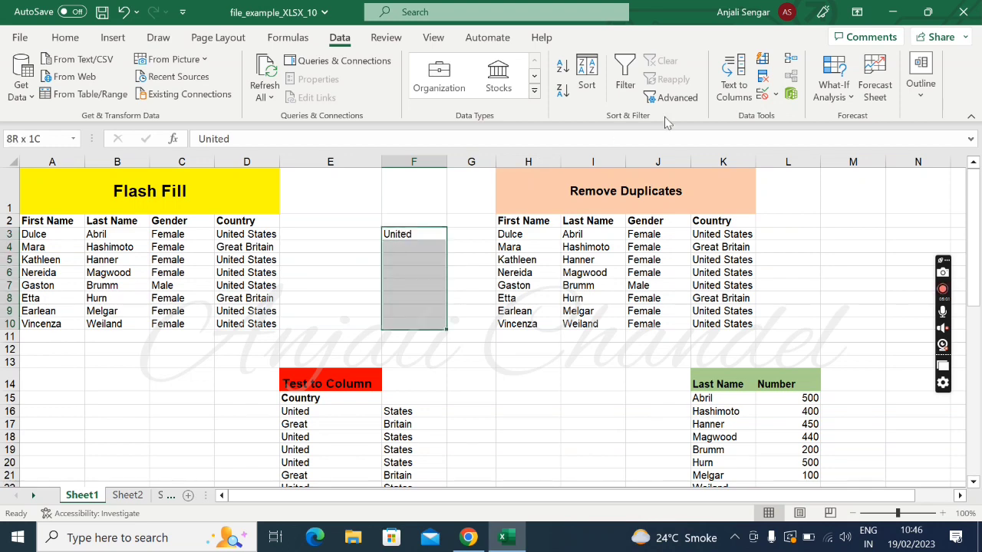
{"action": "left_click", "coordinate": [761, 67]}
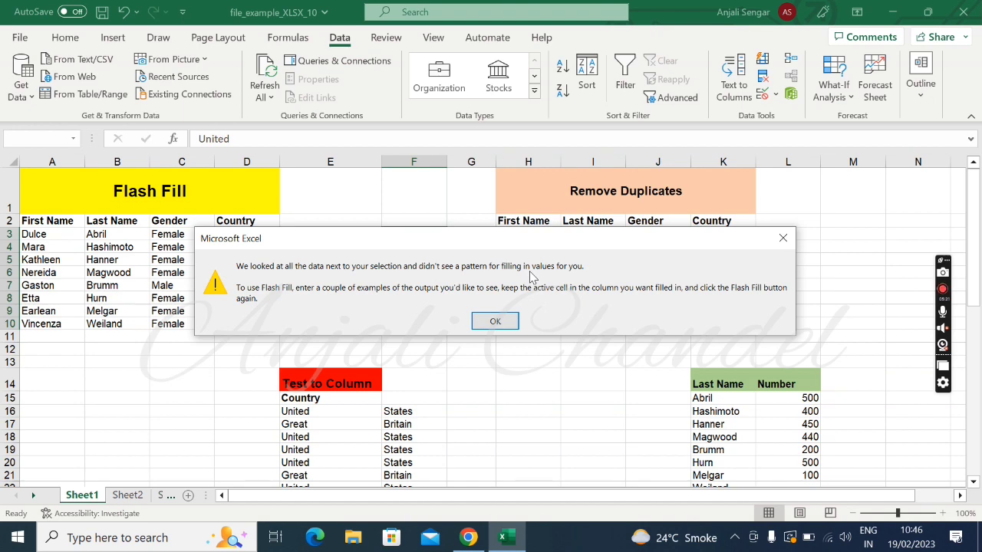
{"action": "left_click", "coordinate": [496, 323]}
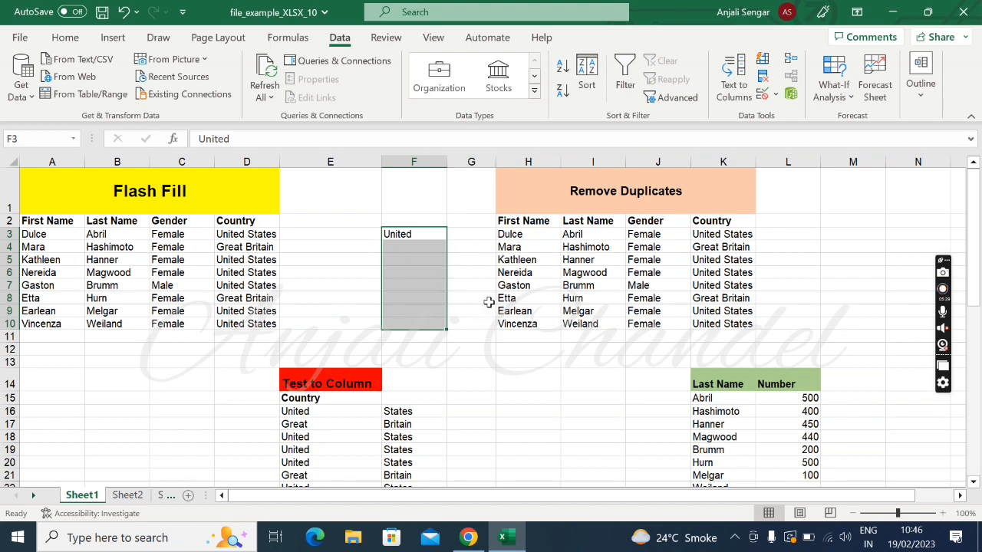
Delete the empty column G between column F and the Remove Duplicates table.
{"action": "left_click", "coordinate": [464, 154]}
{"action": "right_click", "coordinate": [465, 161]}
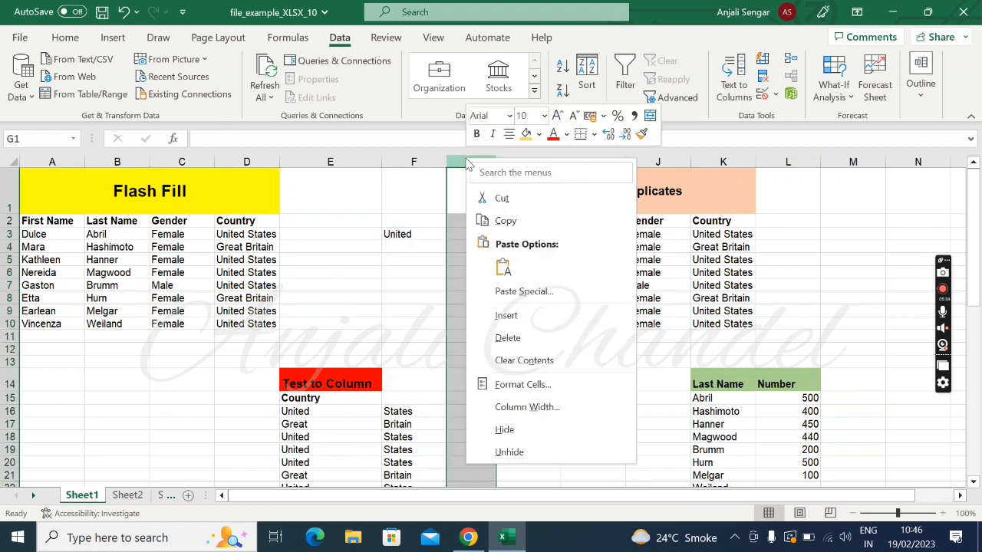
{"action": "left_click", "coordinate": [512, 343]}
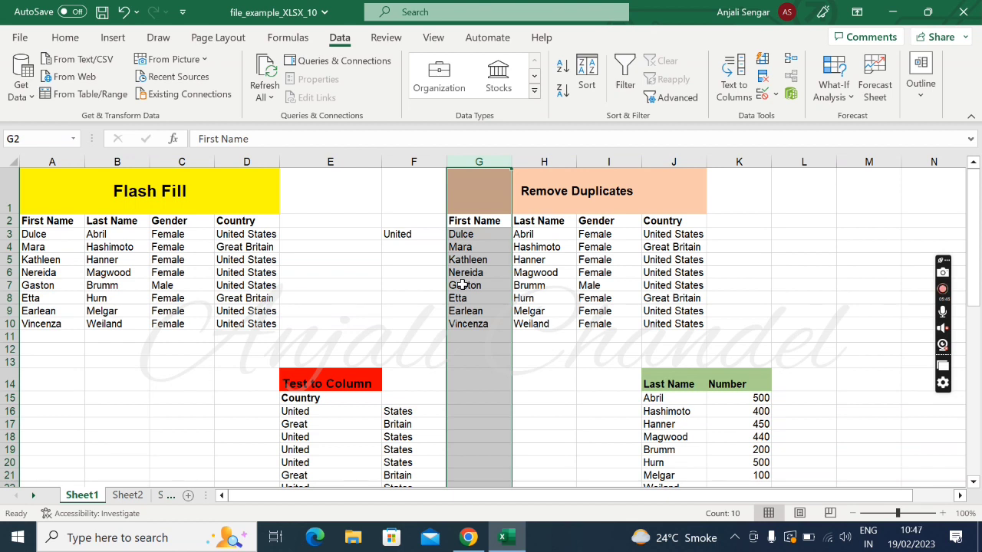
Clear the example word from cell F3.
{"action": "left_click", "coordinate": [404, 237]}
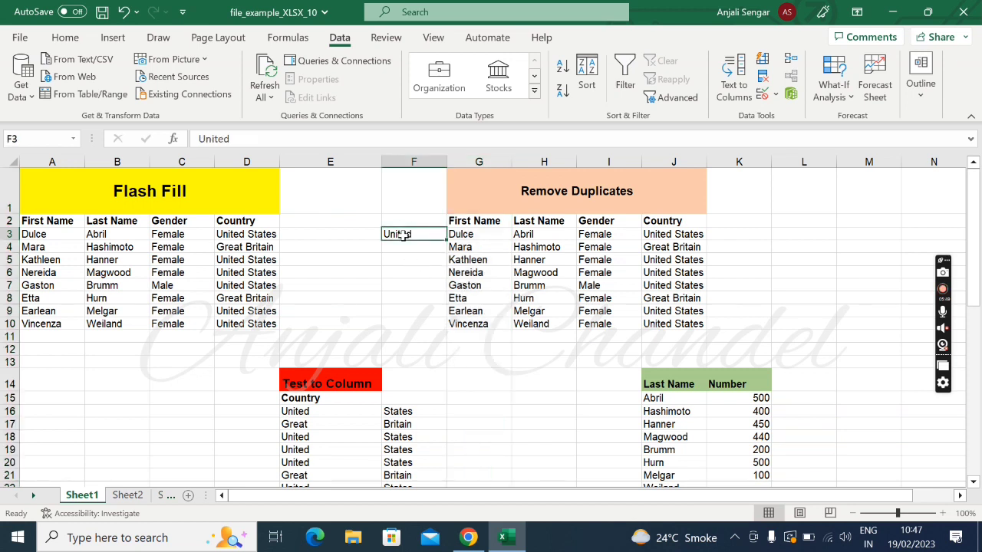
{"action": "left_click", "coordinate": [355, 236]}
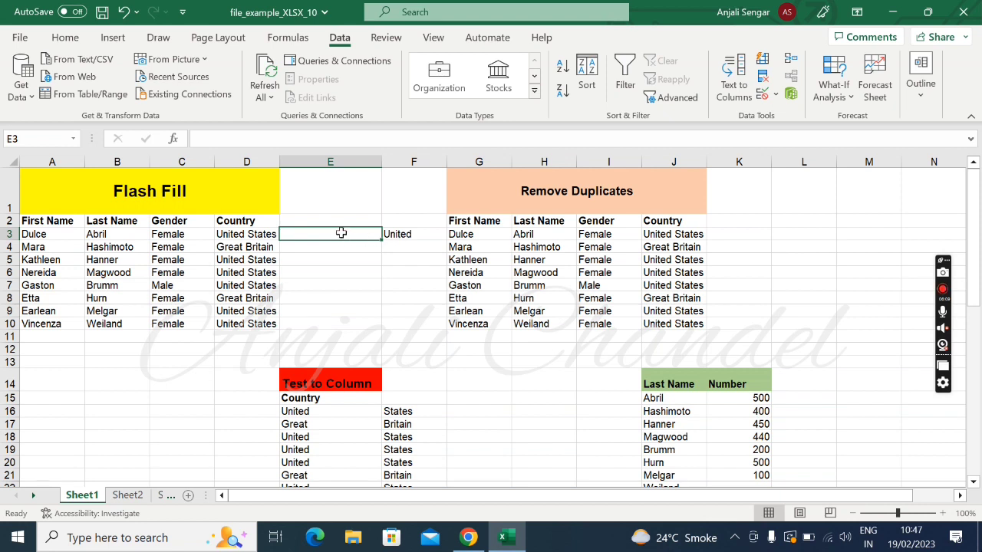
{"action": "left_click", "coordinate": [392, 235]}
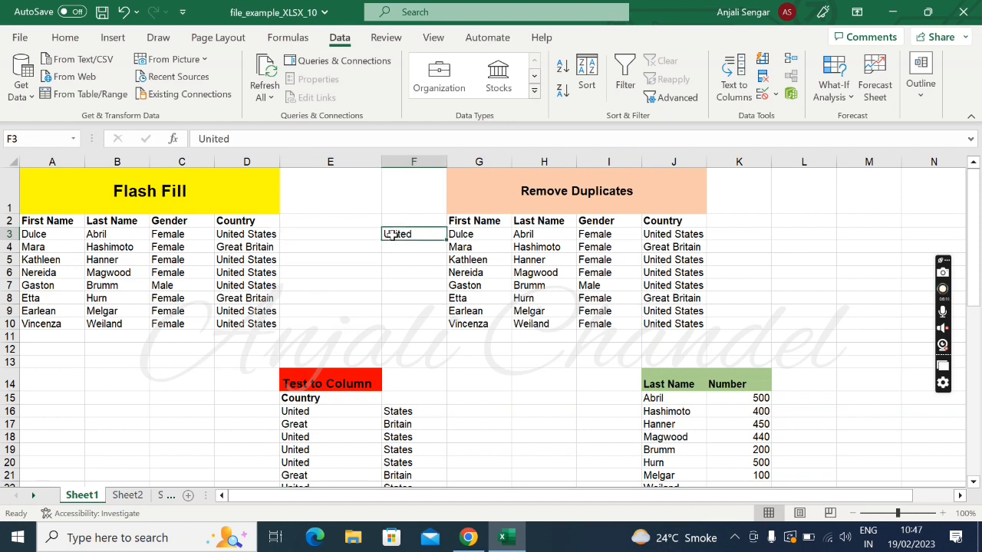
Enter States@.com in cell E3 as the example combining the country's second word with @.com.
{"action": "left_click", "coordinate": [335, 231]}
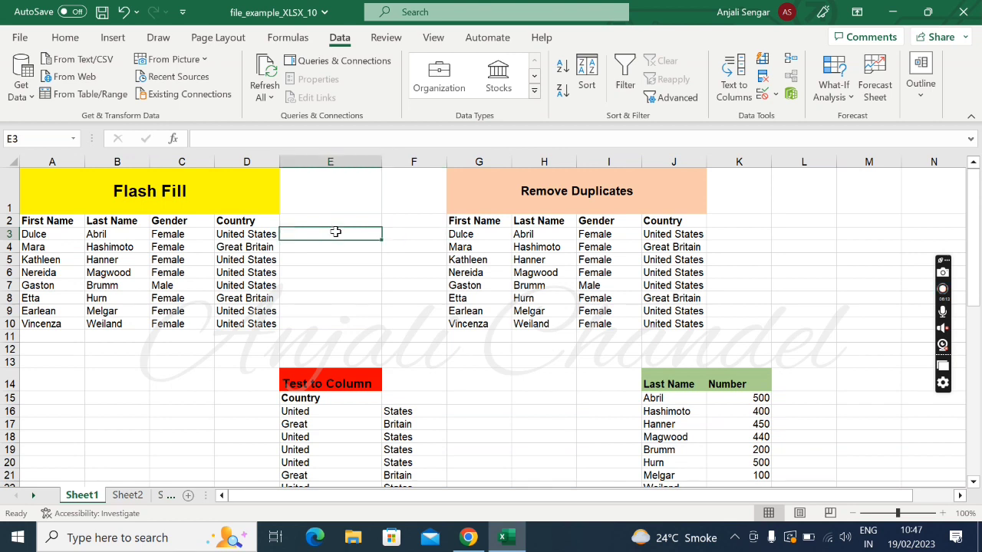
{"action": "type", "text": "St"}
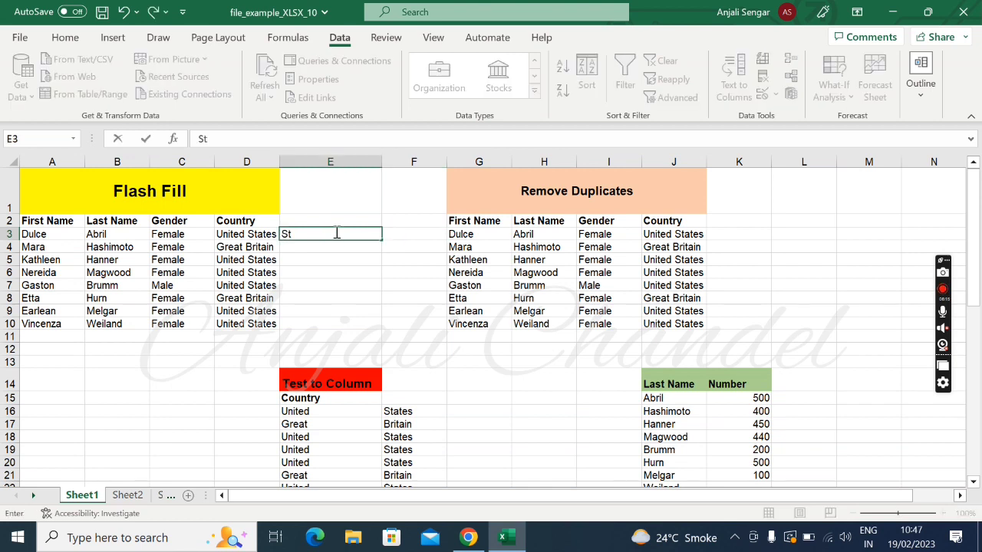
{"action": "type", "text": "ates@.com"}
{"action": "key", "text": "Return"}
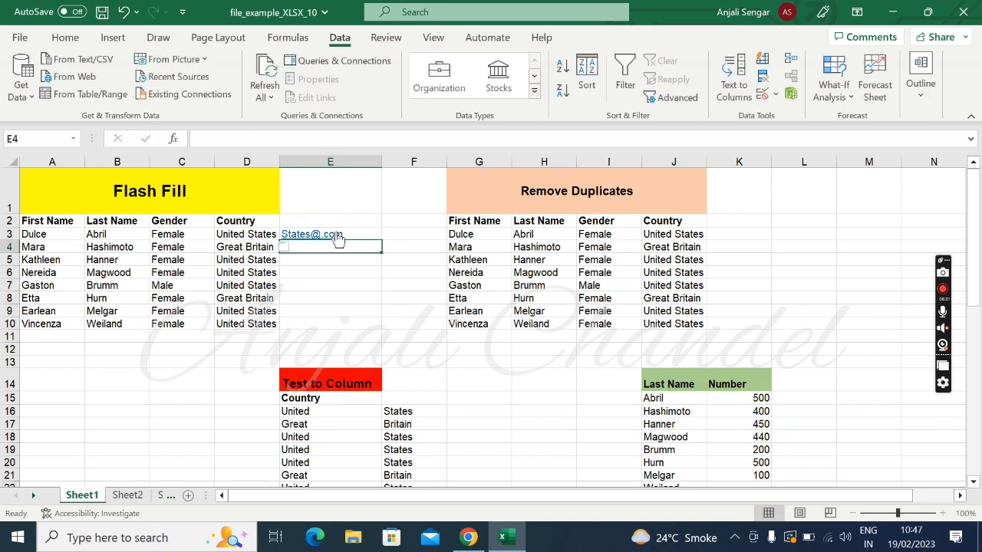
Flash Fill the range E3:E10 from the States@.com example in its first cell.
{"action": "left_click", "coordinate": [350, 233]}
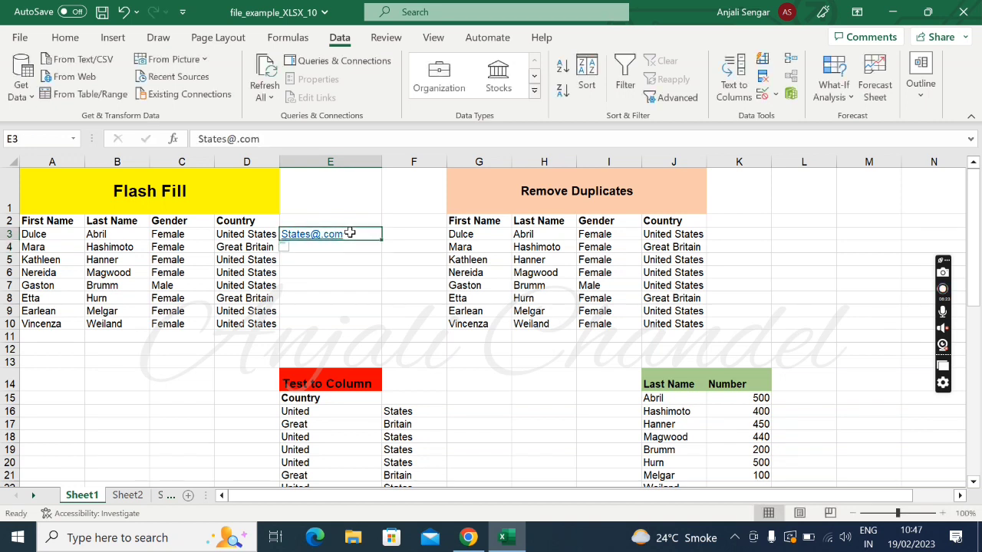
{"action": "key", "text": "shift+Down"}
{"action": "key", "text": "shift+Down"}
{"action": "key", "text": "shift+Down"}
{"action": "key", "text": "shift+Down"}
{"action": "key", "text": "shift+Down"}
{"action": "key", "text": "shift+Down"}
{"action": "key", "text": "shift+Down"}
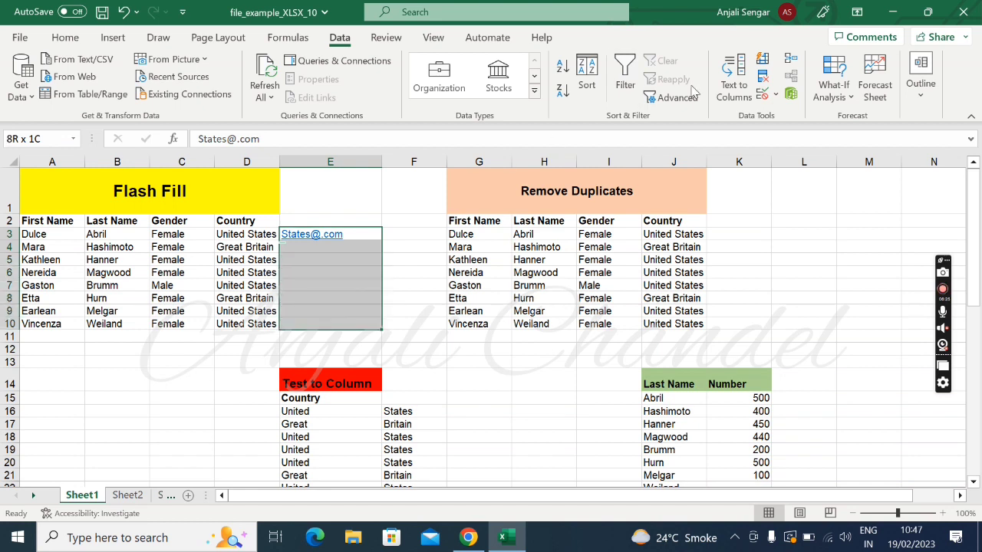
{"action": "left_click", "coordinate": [761, 58]}
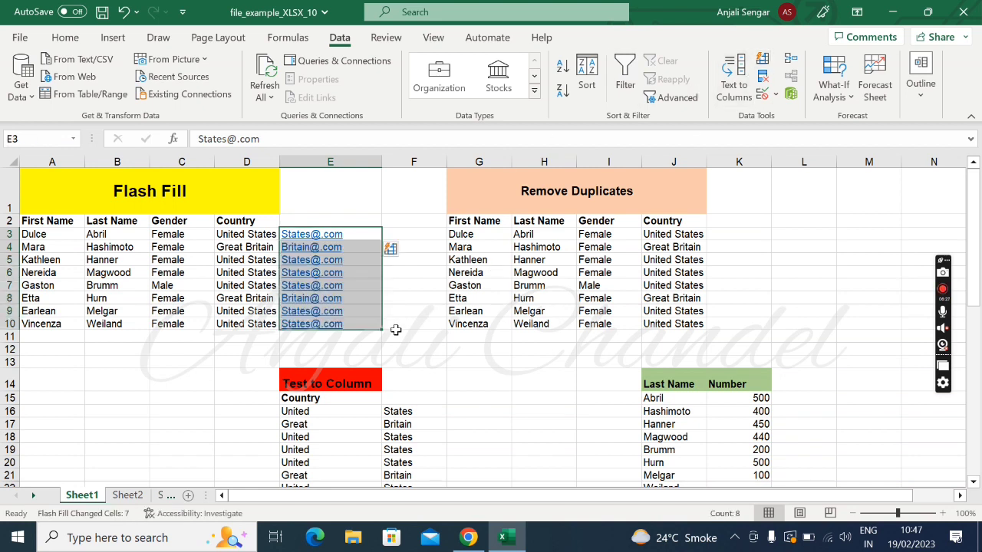
{"action": "left_click", "coordinate": [431, 326]}
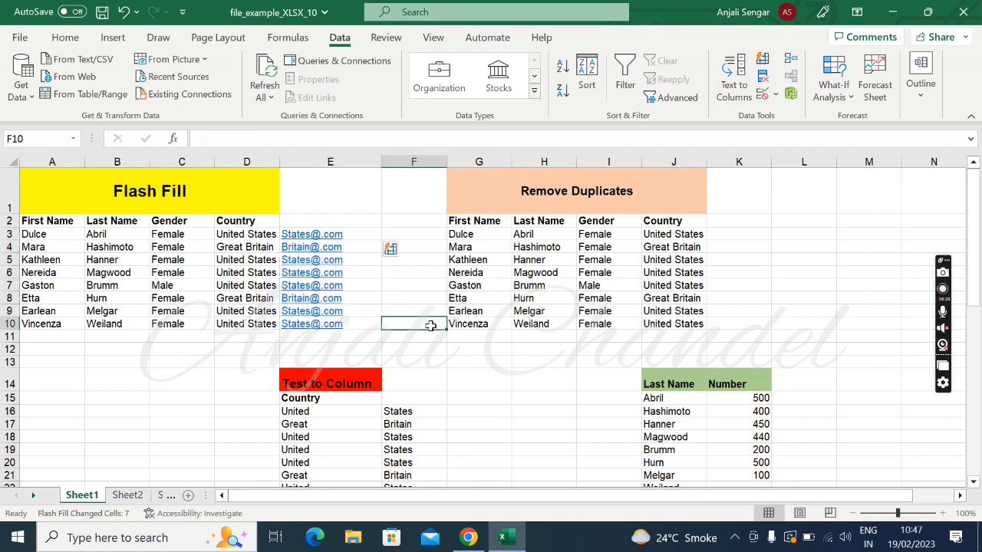
{"action": "left_click", "coordinate": [349, 233]}
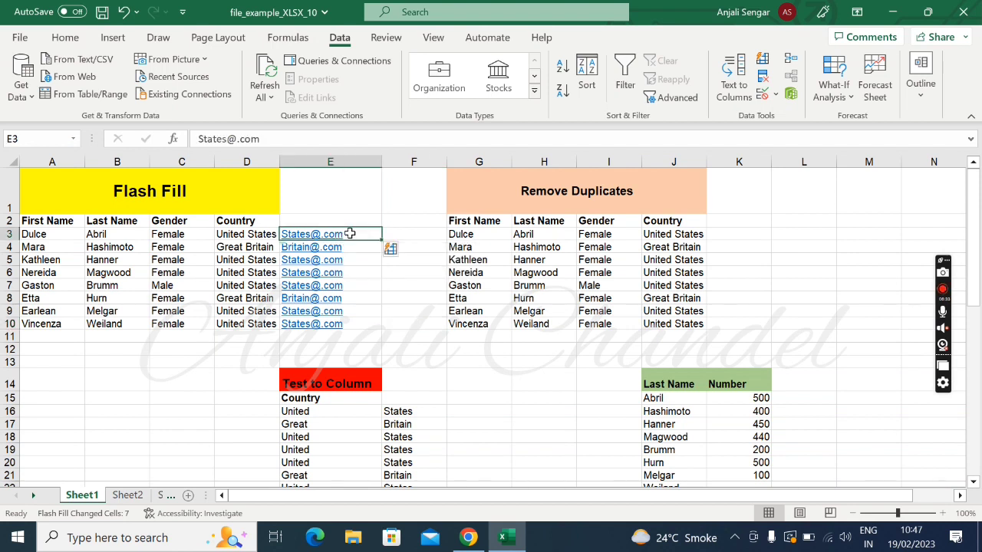
{"action": "key", "text": "shift+Down"}
{"action": "key", "text": "shift+Down"}
{"action": "key", "text": "shift+Down"}
{"action": "key", "text": "shift+Down"}
{"action": "key", "text": "shift+Down"}
{"action": "key", "text": "shift+Down"}
{"action": "key", "text": "shift+Down"}
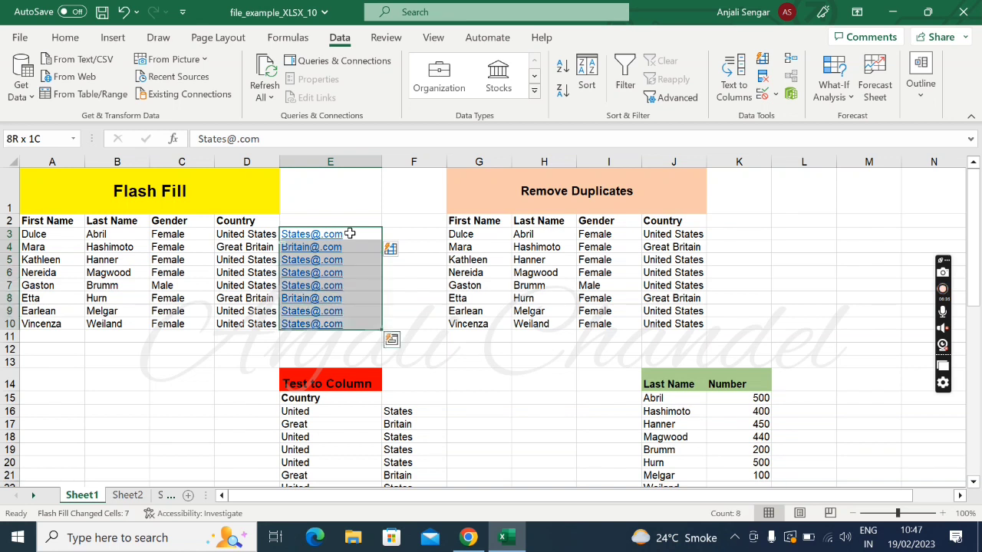
{"action": "left_click", "coordinate": [742, 221]}
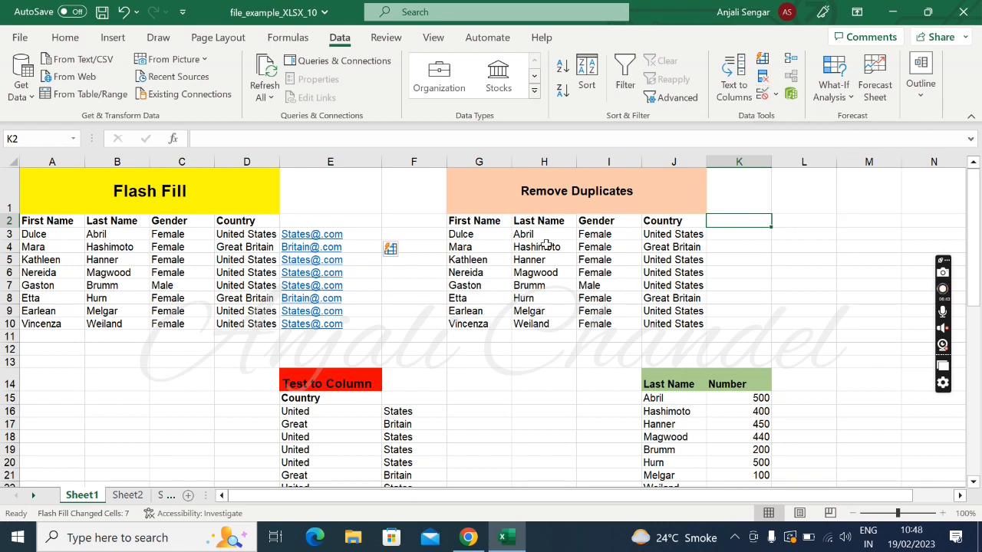
Remove duplicates from the Gender values in I3:I10, continuing with the current selection only.
{"action": "left_click", "coordinate": [595, 237]}
{"action": "left_click_drag", "start_coordinate": [595, 237], "coordinate": [594, 324]}
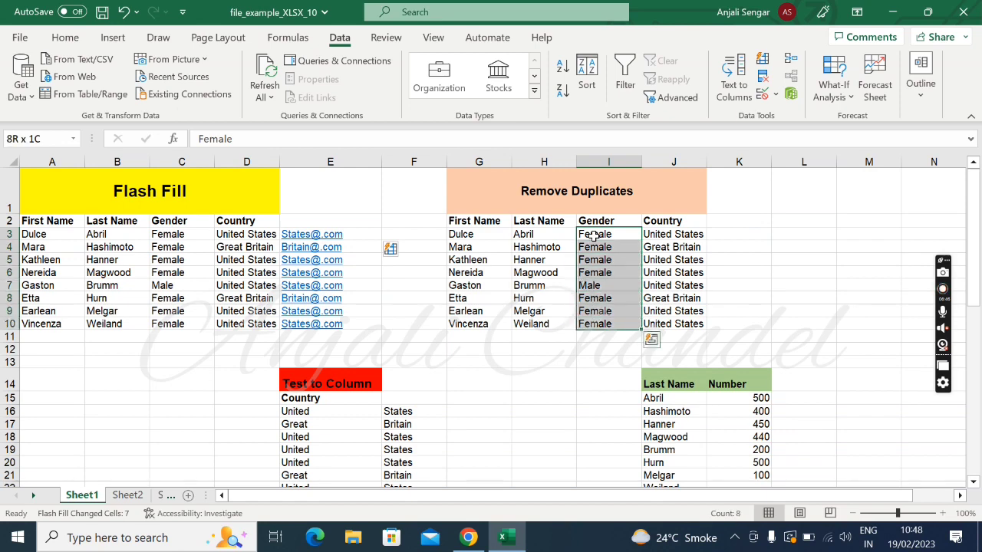
{"action": "left_click", "coordinate": [762, 76]}
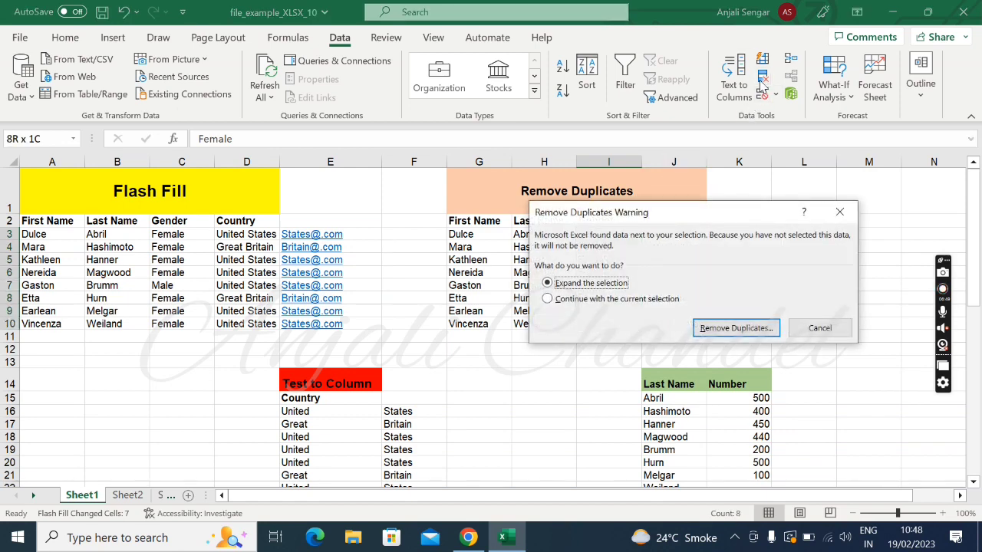
{"action": "left_click", "coordinate": [547, 299]}
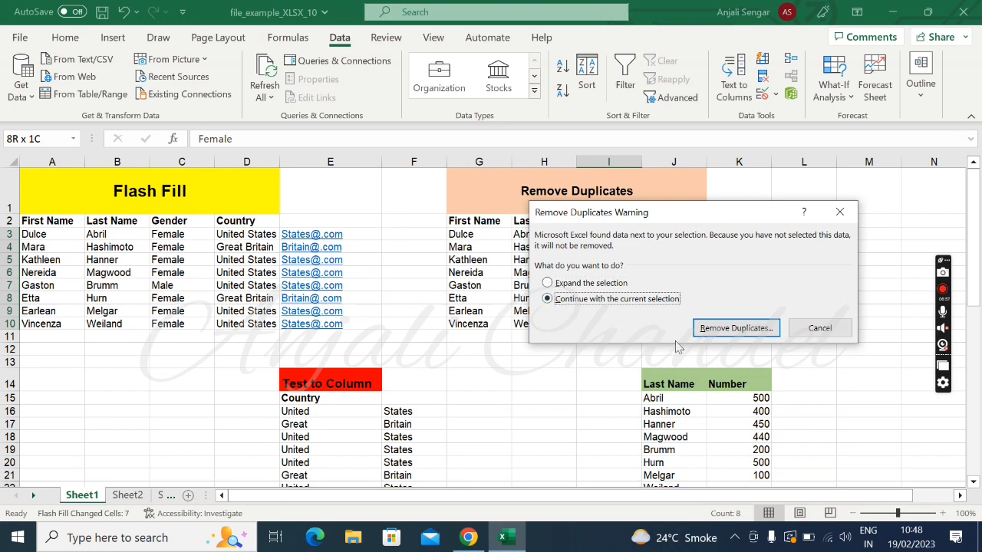
{"action": "left_click", "coordinate": [733, 329]}
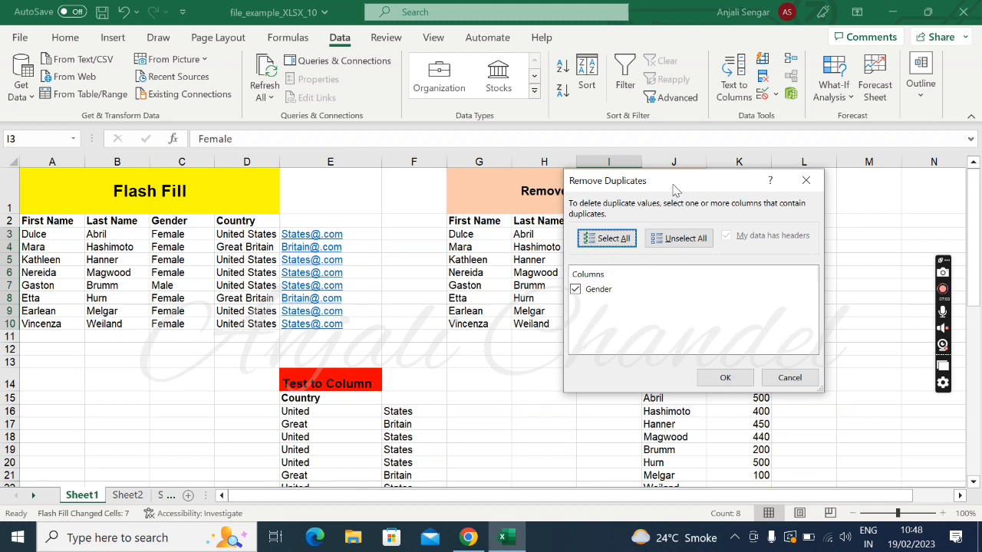
{"action": "left_click_drag", "start_coordinate": [671, 187], "coordinate": [775, 172]}
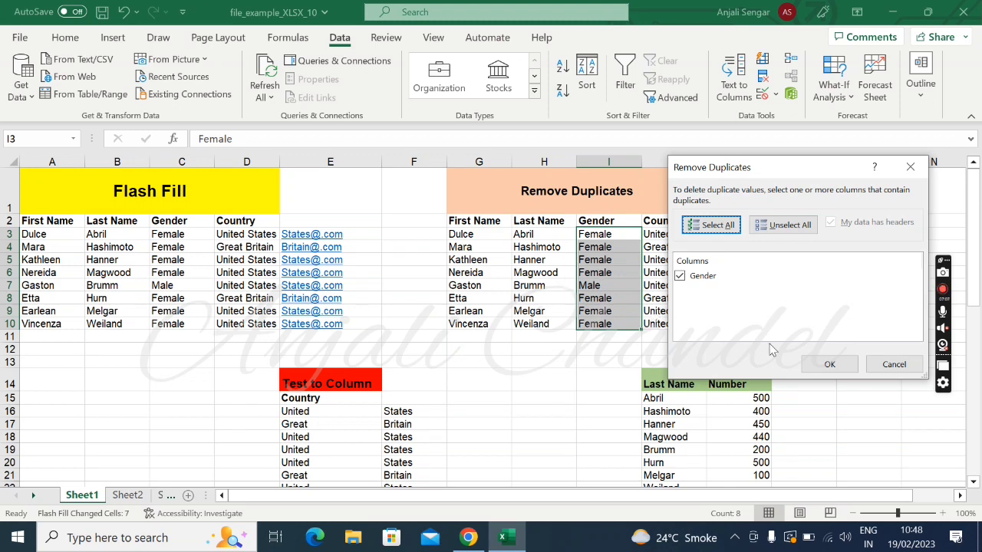
{"action": "left_click", "coordinate": [826, 367]}
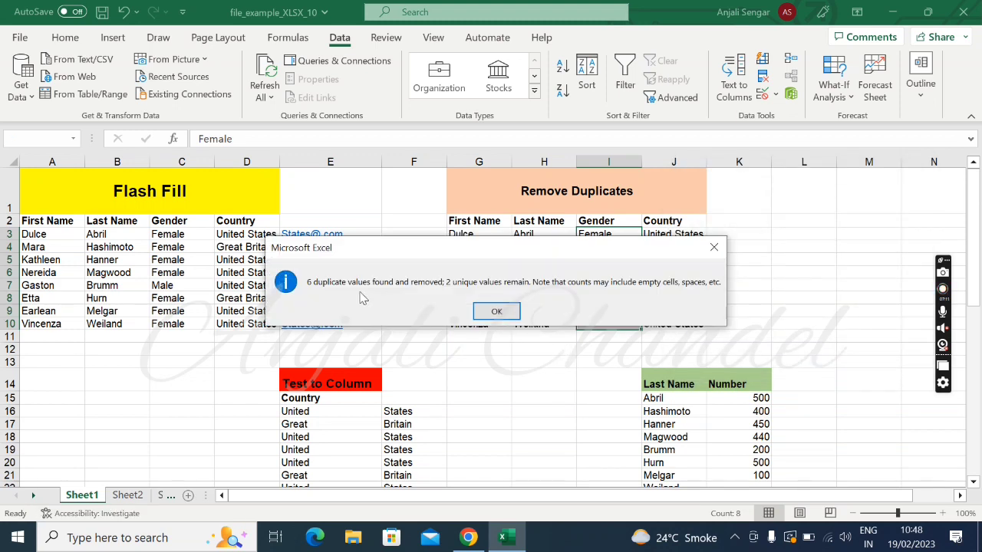
Remove duplicates from the Country values in J3:J10 on Sheet1, continuing with the current selection only.
{"action": "left_click", "coordinate": [499, 309]}
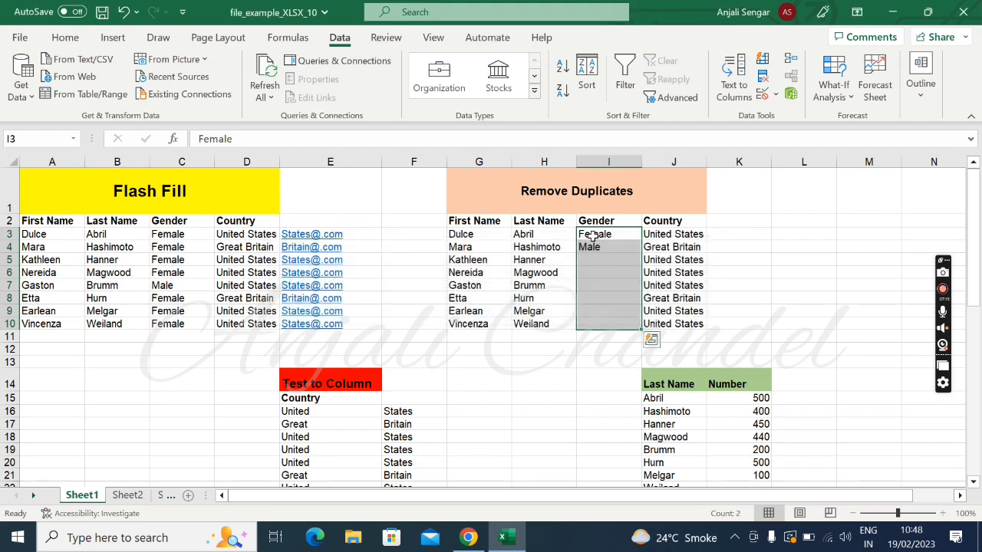
{"action": "left_click", "coordinate": [665, 237]}
{"action": "key", "text": "shift+Down"}
{"action": "key", "text": "shift+Down"}
{"action": "key", "text": "shift+Down"}
{"action": "key", "text": "shift+Down"}
{"action": "key", "text": "shift+Down"}
{"action": "key", "text": "shift+Down"}
{"action": "key", "text": "shift+Down"}
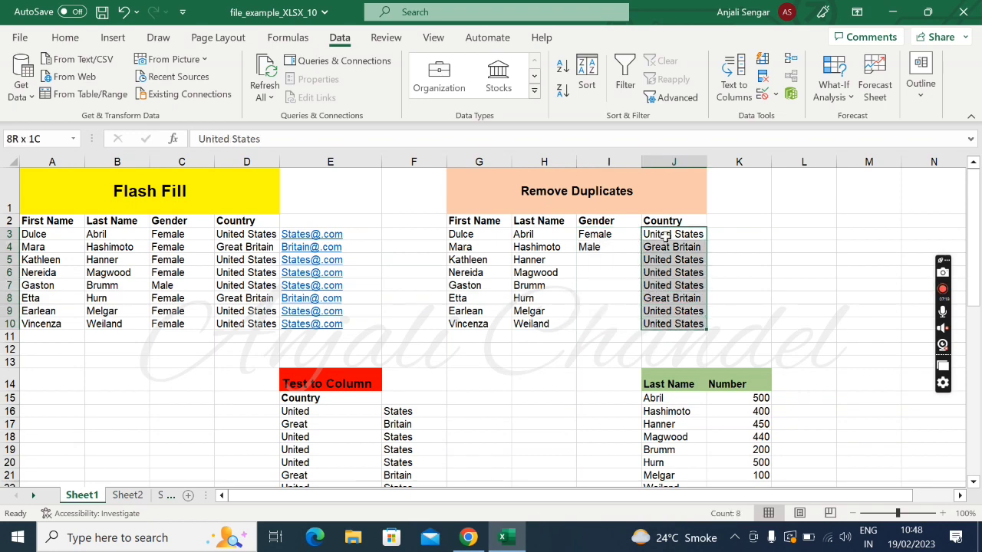
{"action": "left_click", "coordinate": [761, 76]}
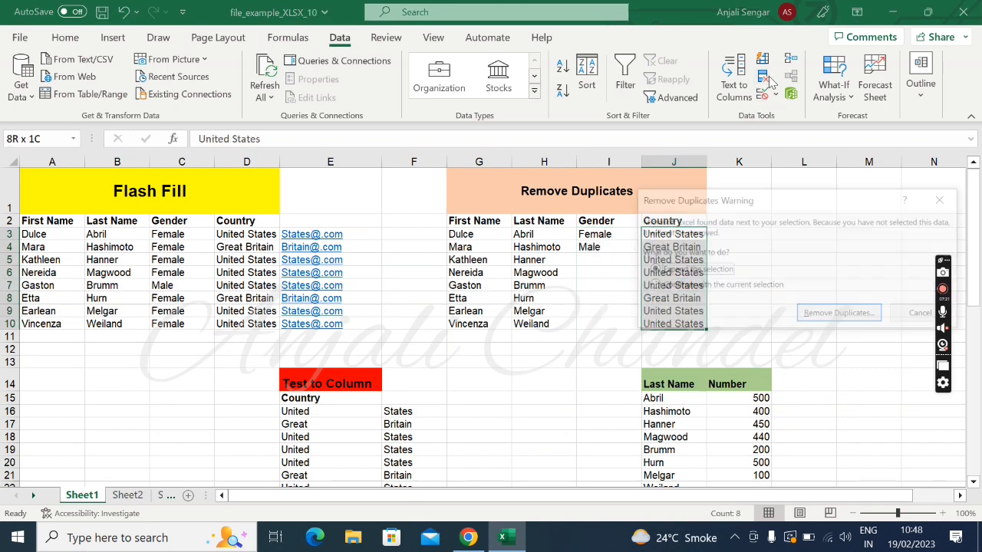
{"action": "left_click", "coordinate": [652, 286]}
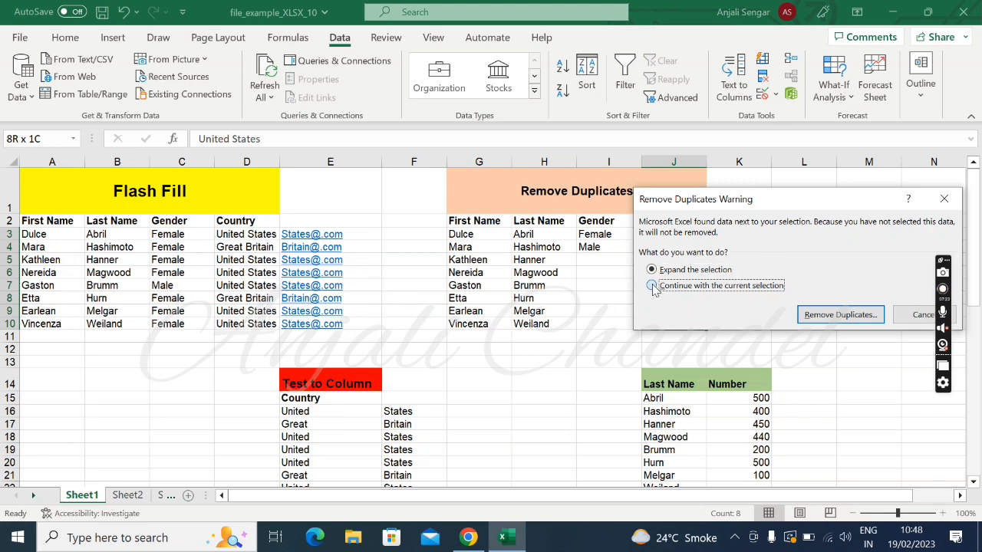
{"action": "left_click", "coordinate": [841, 314]}
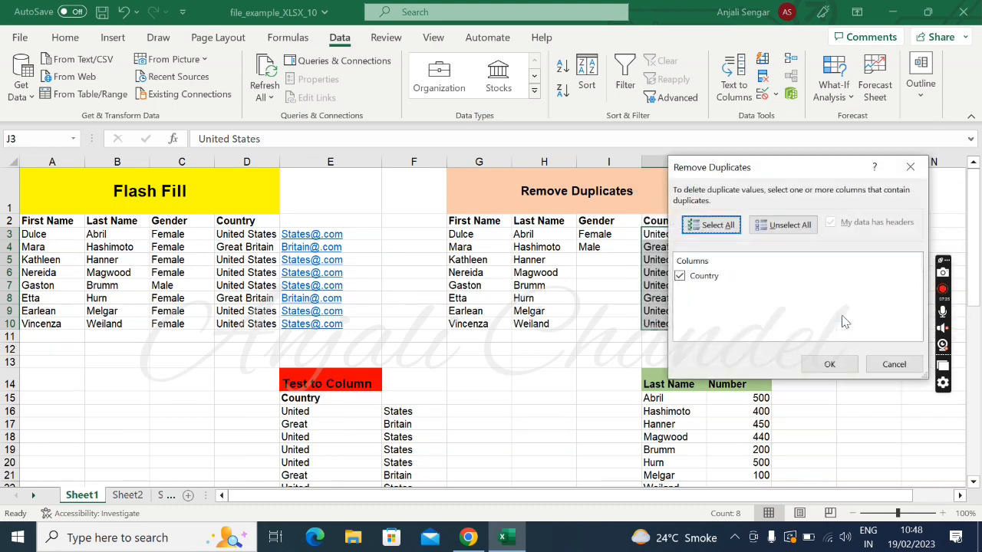
{"action": "left_click", "coordinate": [835, 366]}
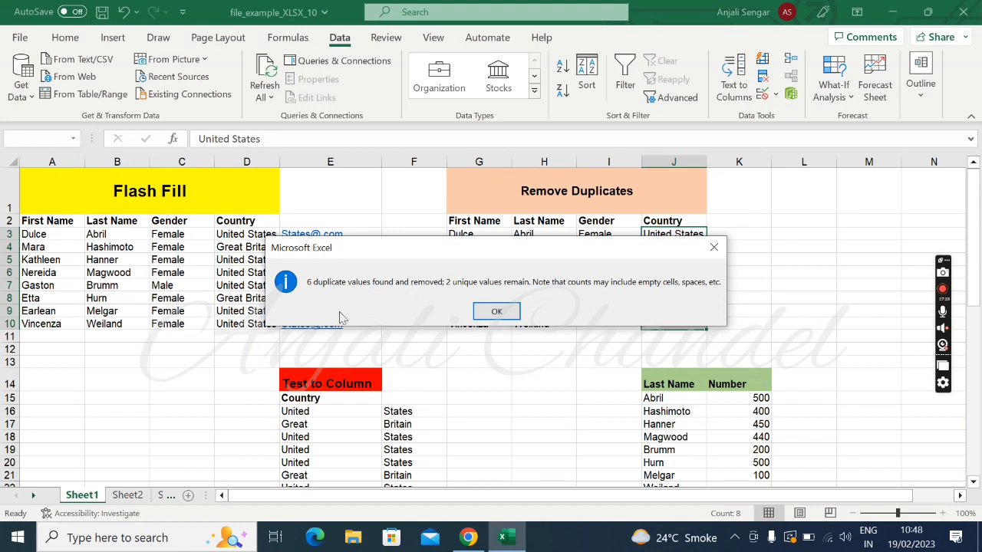
{"action": "left_click", "coordinate": [497, 312]}
{"action": "left_click", "coordinate": [698, 273]}
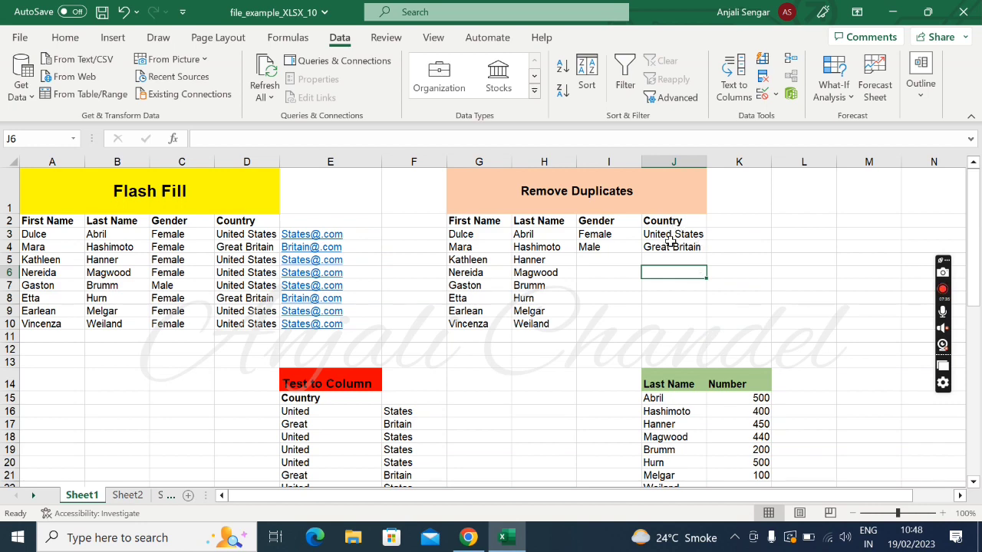
{"action": "left_click", "coordinate": [671, 244]}
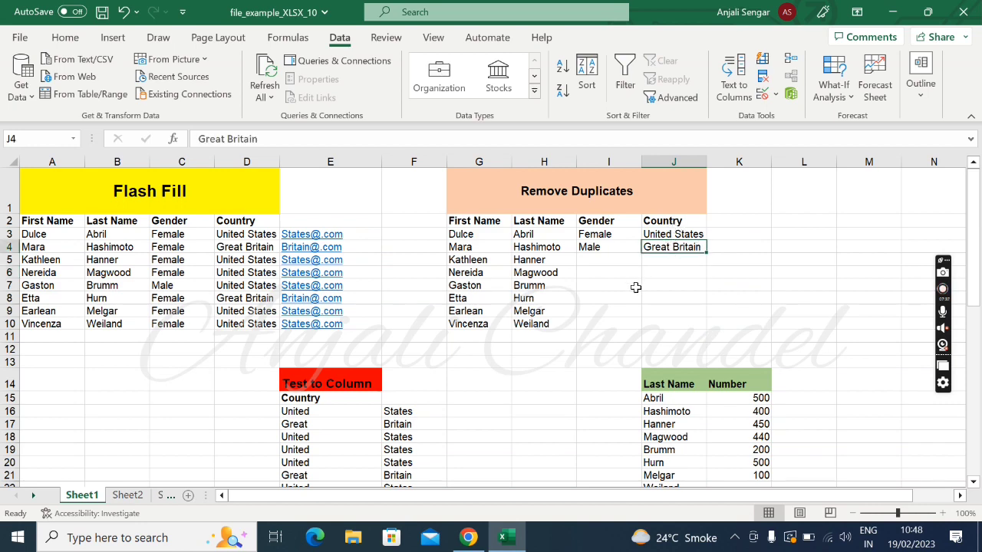
Review the Last Name and Number tables on Sheet1 and Sheet2, and the Consolidate area on Sheet4.
{"action": "scroll", "coordinate": [636, 288], "scroll_direction": "down", "scroll_amount": 2}
{"action": "scroll", "coordinate": [636, 288], "scroll_direction": "up", "scroll_amount": 2}
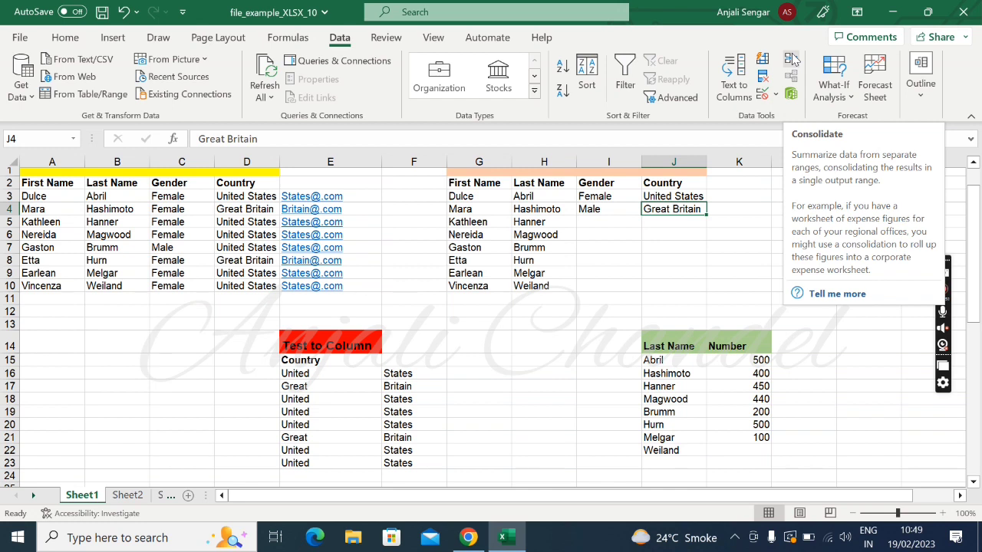
{"action": "left_click", "coordinate": [672, 334]}
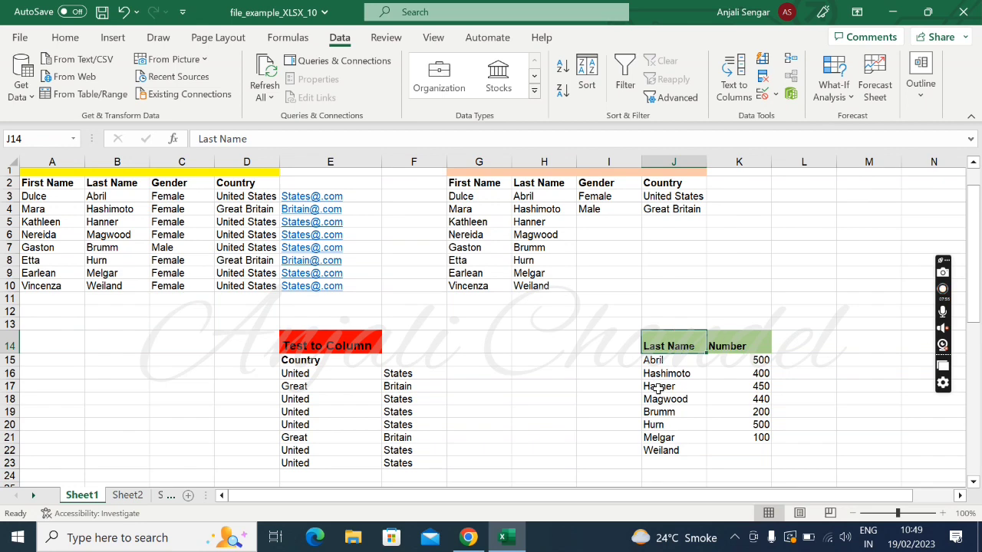
{"action": "left_click", "coordinate": [126, 496]}
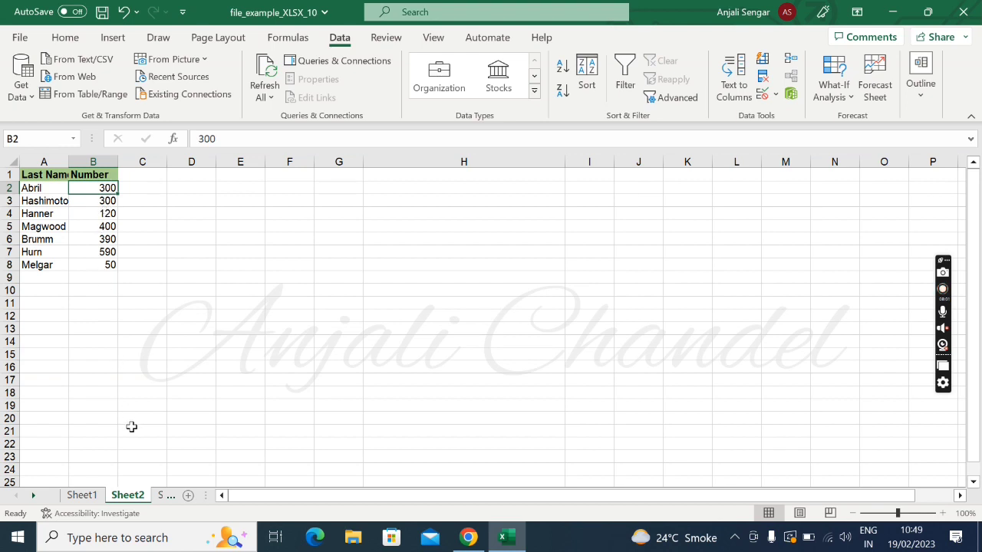
{"action": "left_click", "coordinate": [160, 498]}
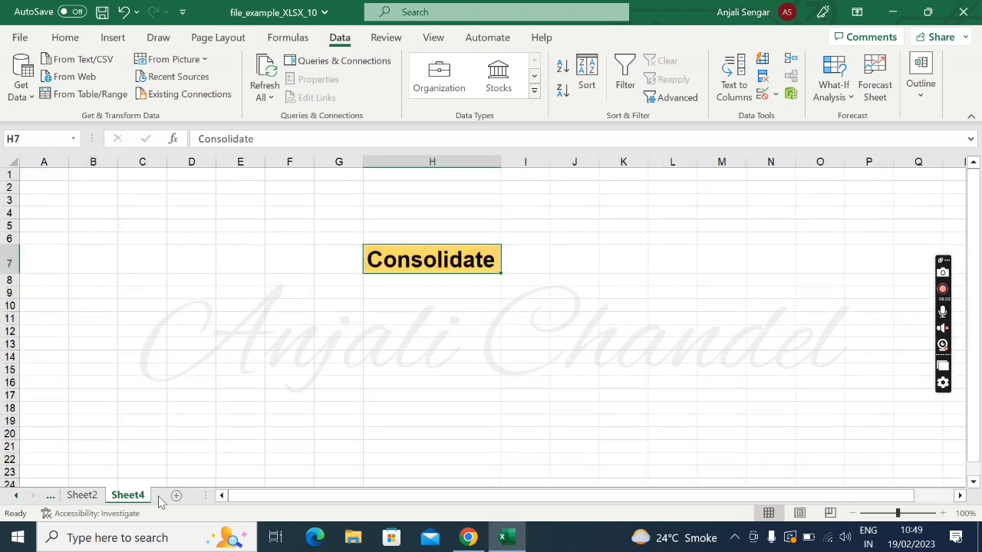
Copy the last names in A2:A8 of Sheet2 into Sheet4, starting at cell G8.
{"action": "left_click", "coordinate": [369, 279]}
{"action": "left_click", "coordinate": [330, 280]}
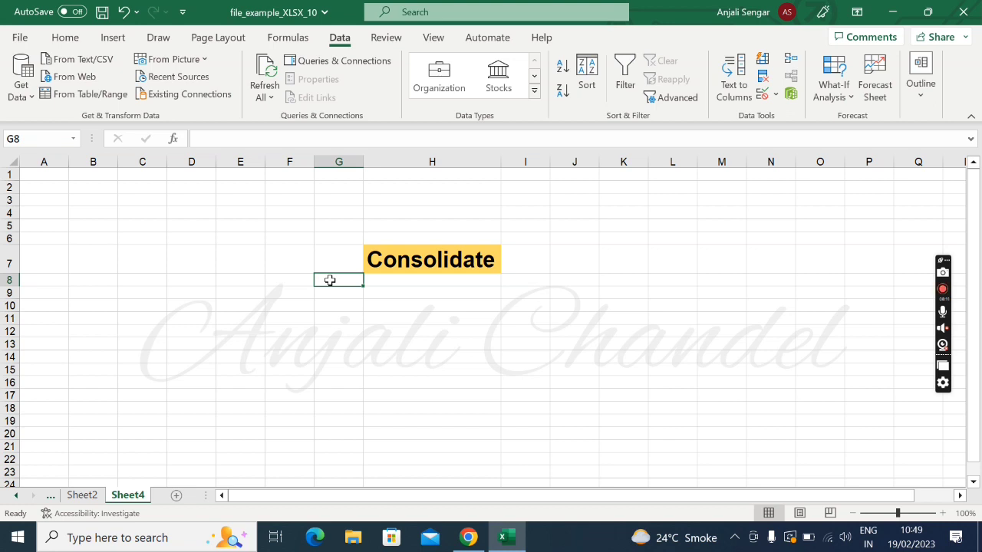
{"action": "left_click", "coordinate": [82, 494]}
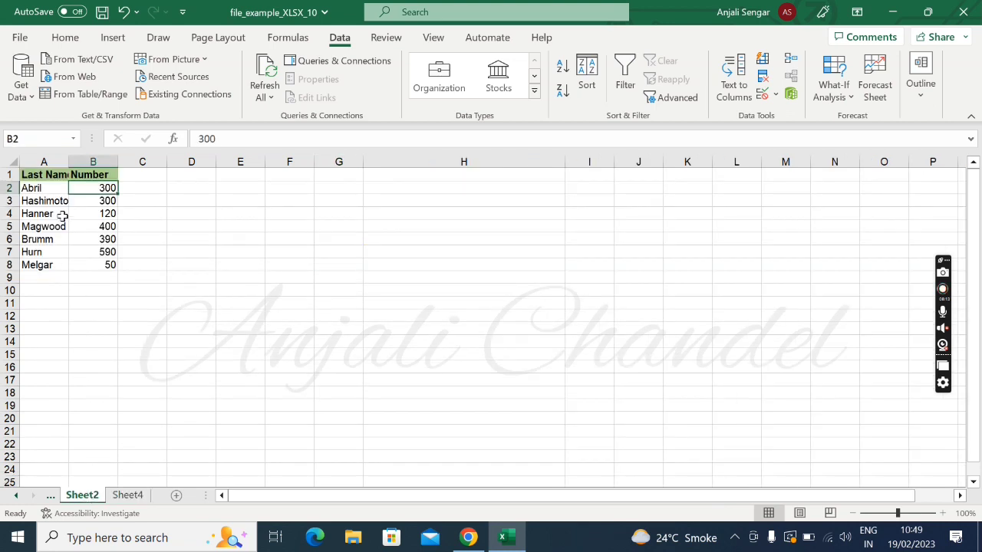
{"action": "left_click", "coordinate": [48, 188]}
{"action": "key", "text": "ctrl+shift+Down"}
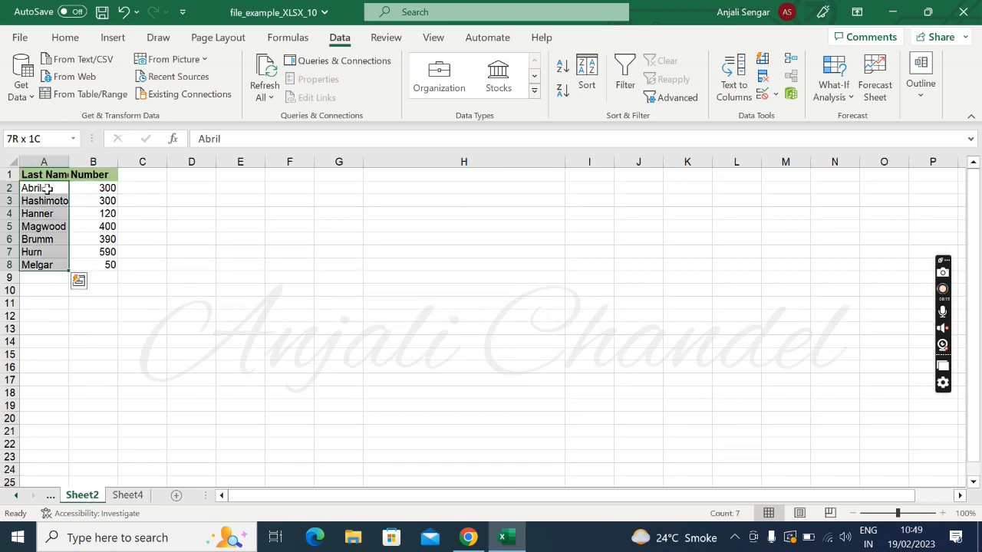
{"action": "key", "text": "ctrl+c"}
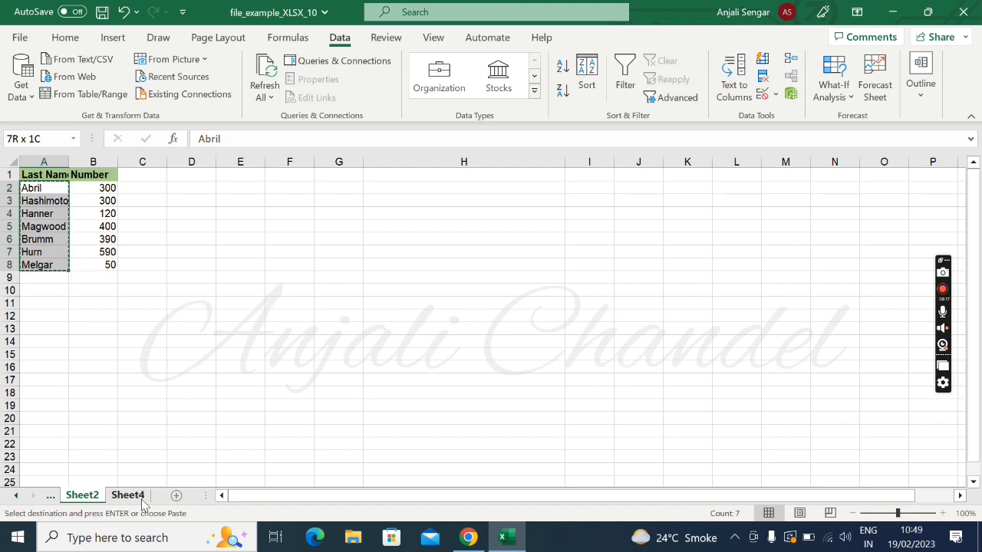
{"action": "left_click", "coordinate": [132, 497]}
{"action": "key", "text": "ctrl+v"}
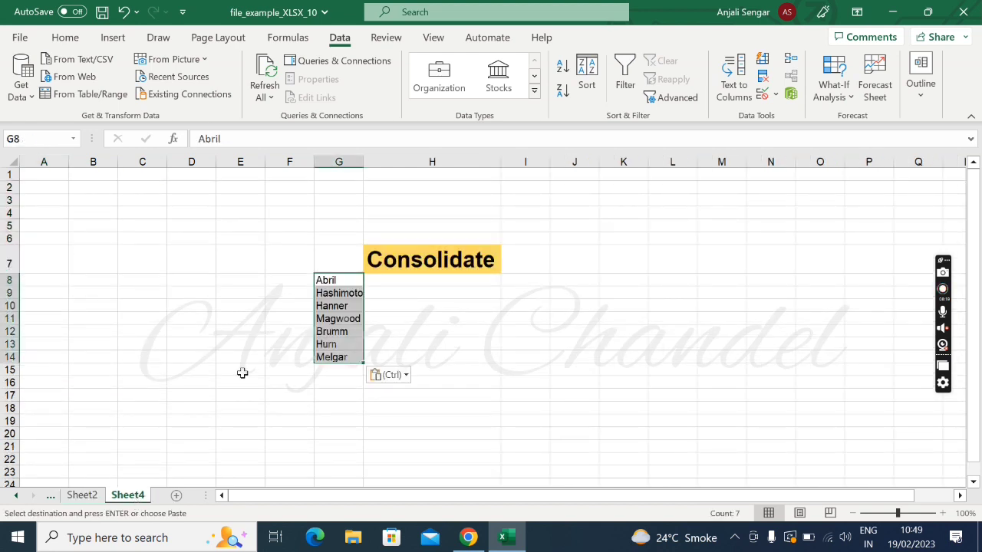
Start a Consolidate operation at cell H8 of Sheet4 with Sum as the function.
{"action": "left_click", "coordinate": [424, 284]}
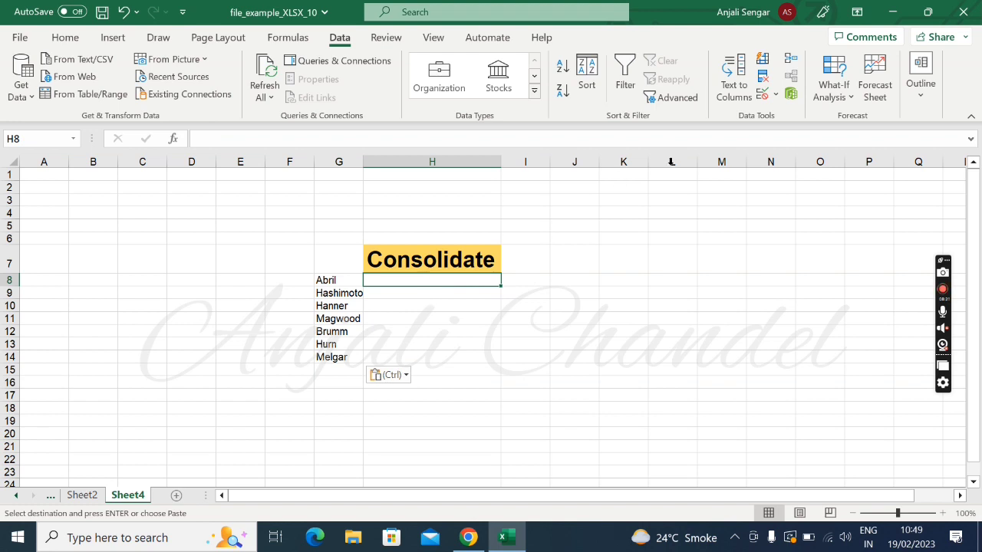
{"action": "left_click", "coordinate": [790, 60]}
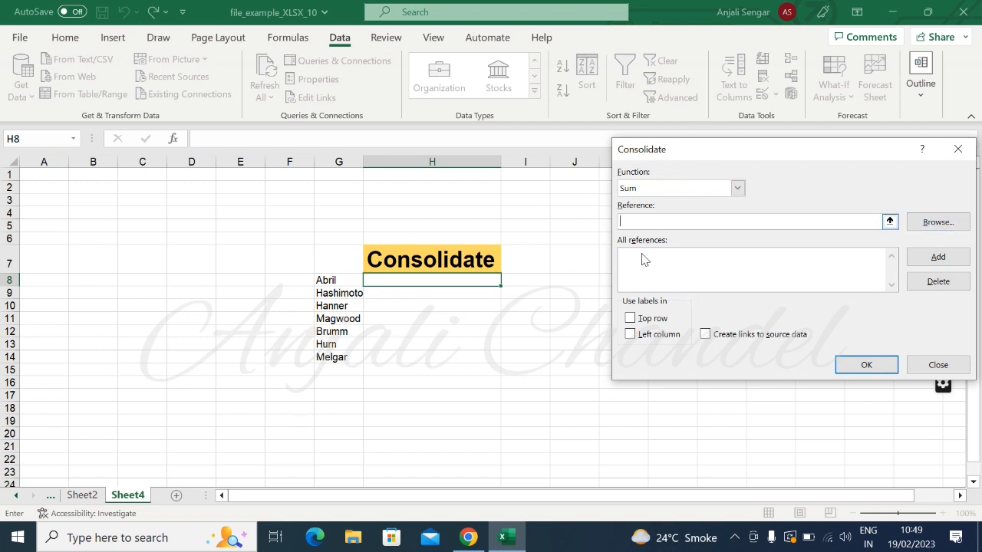
{"action": "left_click", "coordinate": [737, 189]}
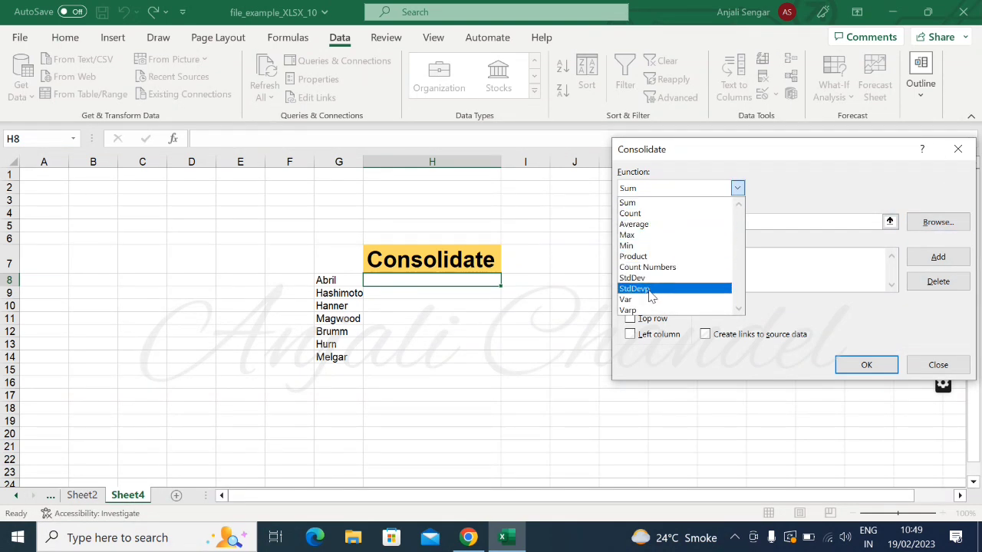
{"action": "left_click", "coordinate": [659, 204]}
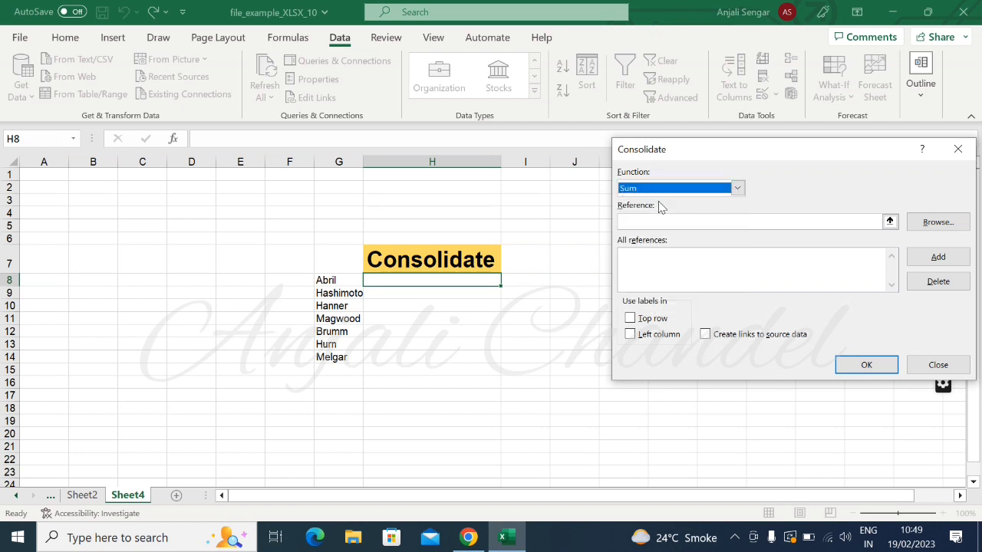
Add the Number values in K15:K21 of Sheet1 to the consolidation references.
{"action": "left_click", "coordinate": [889, 222]}
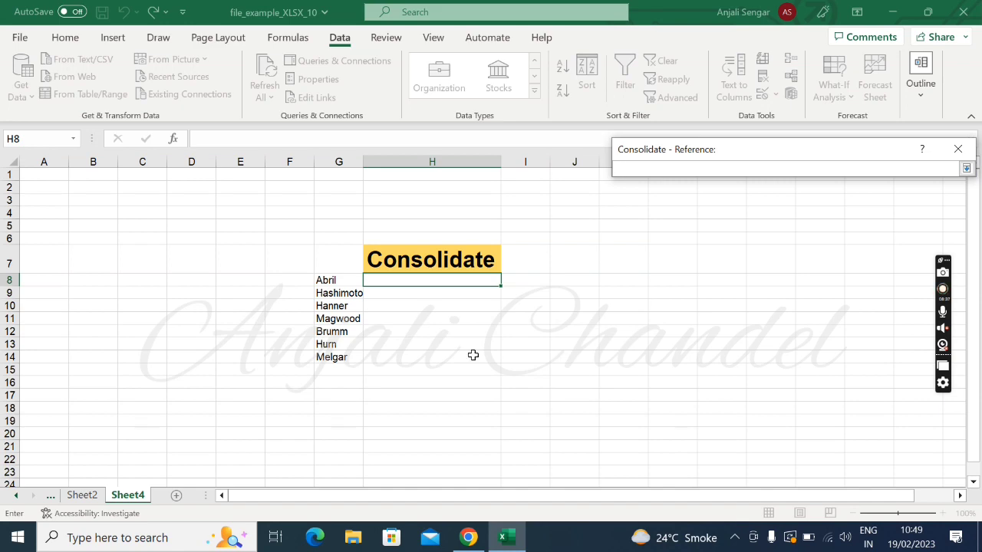
{"action": "left_click", "coordinate": [78, 495]}
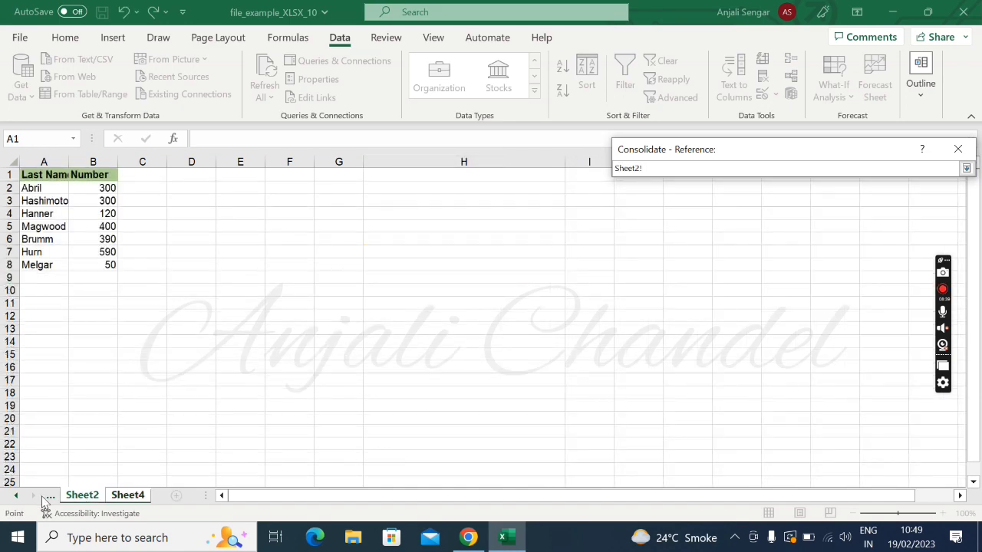
{"action": "left_click", "coordinate": [16, 496]}
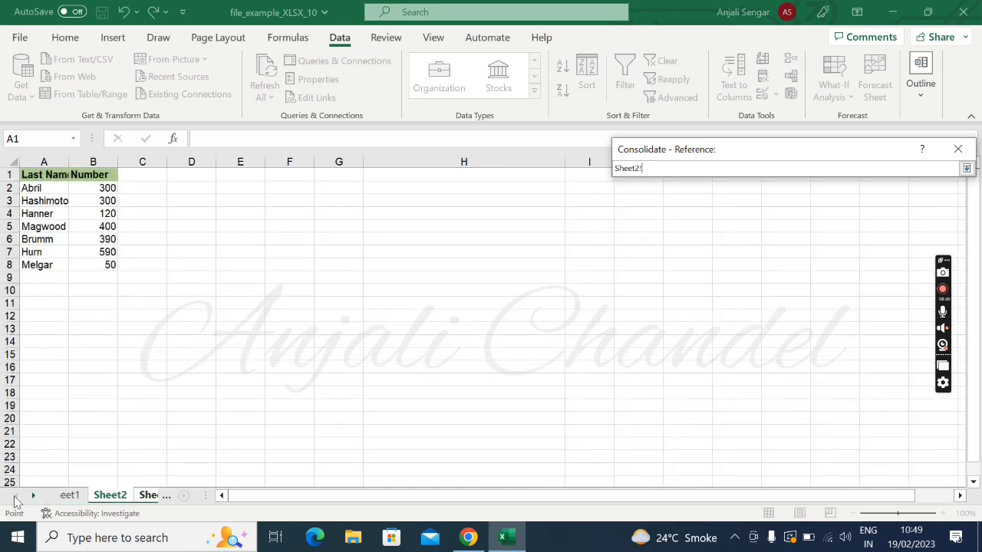
{"action": "left_click", "coordinate": [85, 496]}
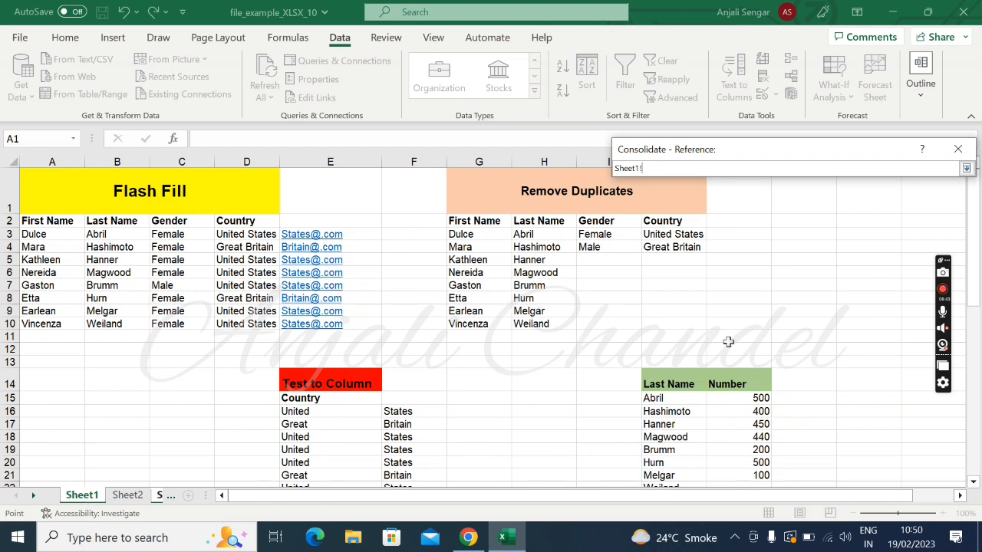
{"action": "left_click", "coordinate": [741, 398]}
{"action": "key", "text": "shift+Down"}
{"action": "key", "text": "shift+Down"}
{"action": "key", "text": "shift+Down"}
{"action": "key", "text": "shift+Down"}
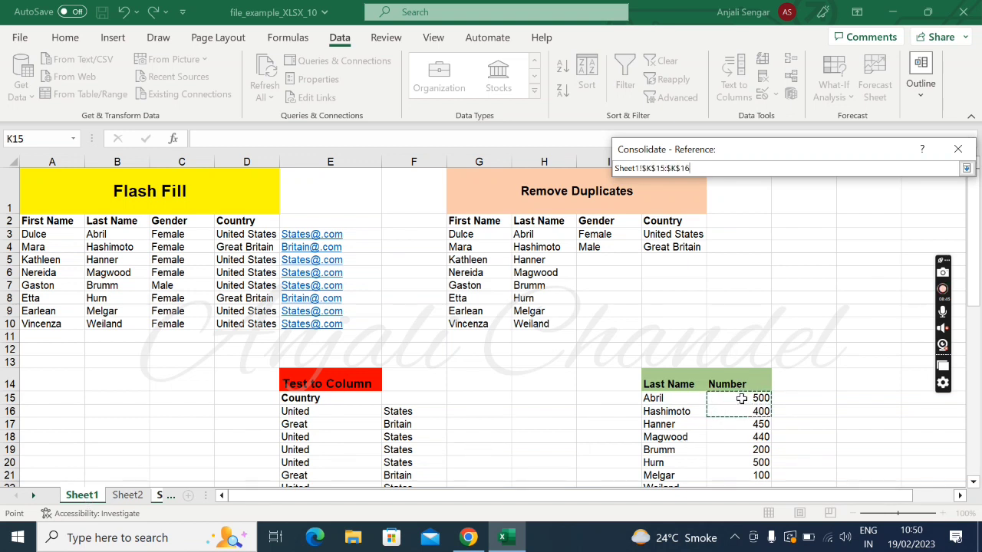
{"action": "key", "text": "shift+Down"}
{"action": "key", "text": "shift+Down"}
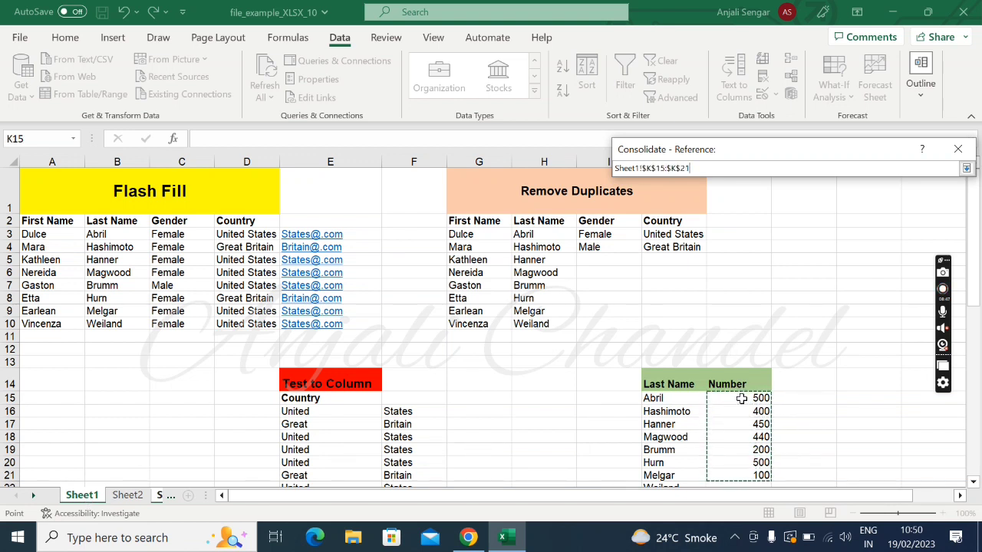
{"action": "left_click", "coordinate": [966, 168]}
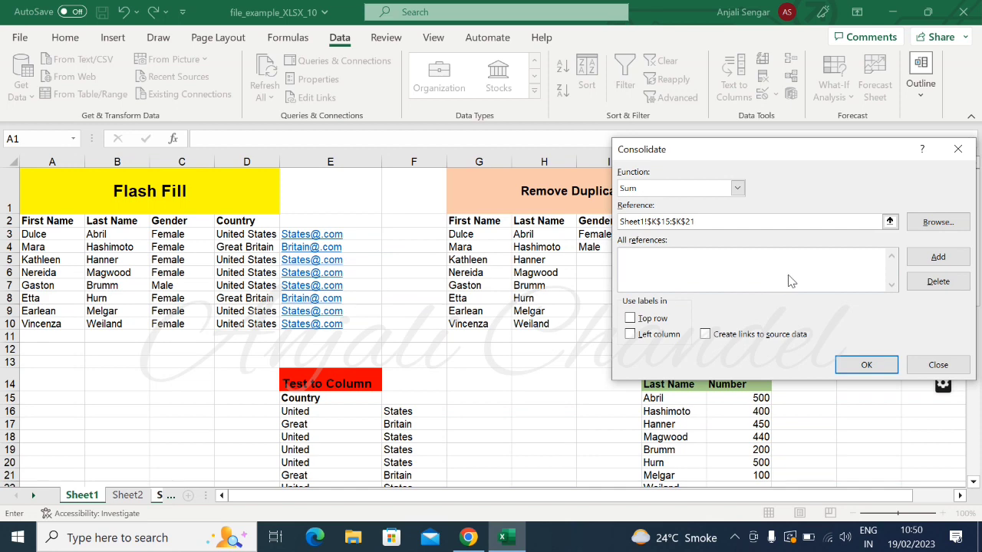
{"action": "left_click", "coordinate": [923, 259]}
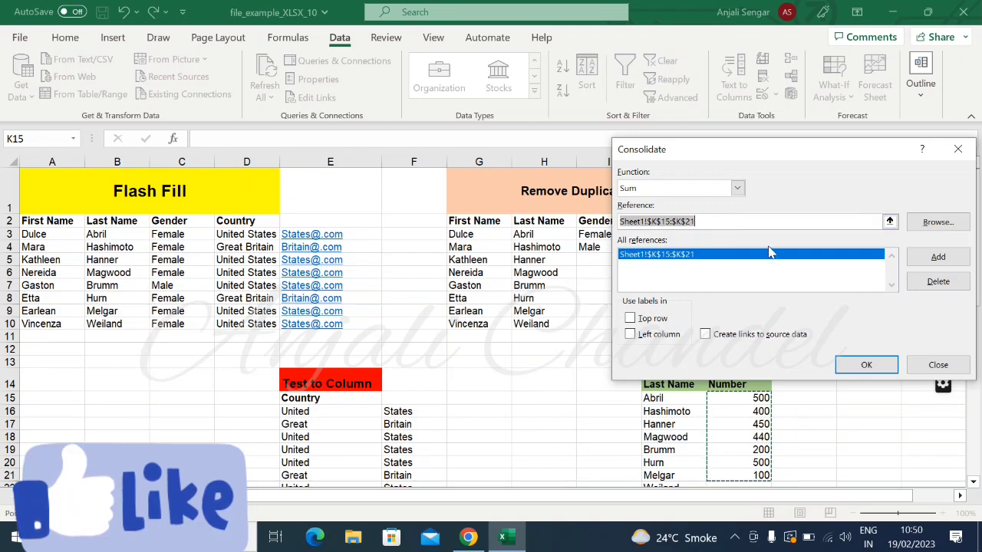
Add the Number values in B2:B8 of Sheet2 to the consolidation references and return to Sheet4.
{"action": "left_click", "coordinate": [890, 221]}
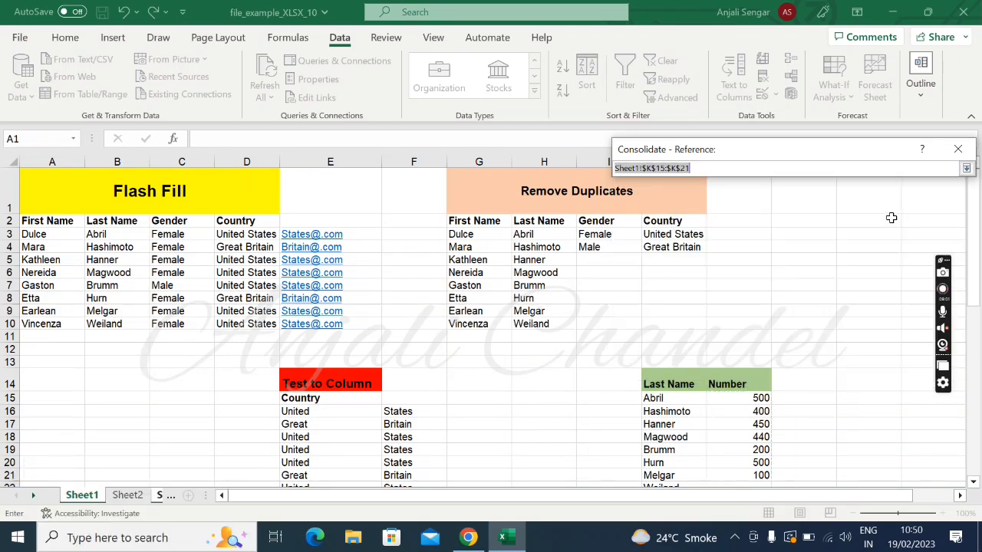
{"action": "left_click", "coordinate": [132, 495]}
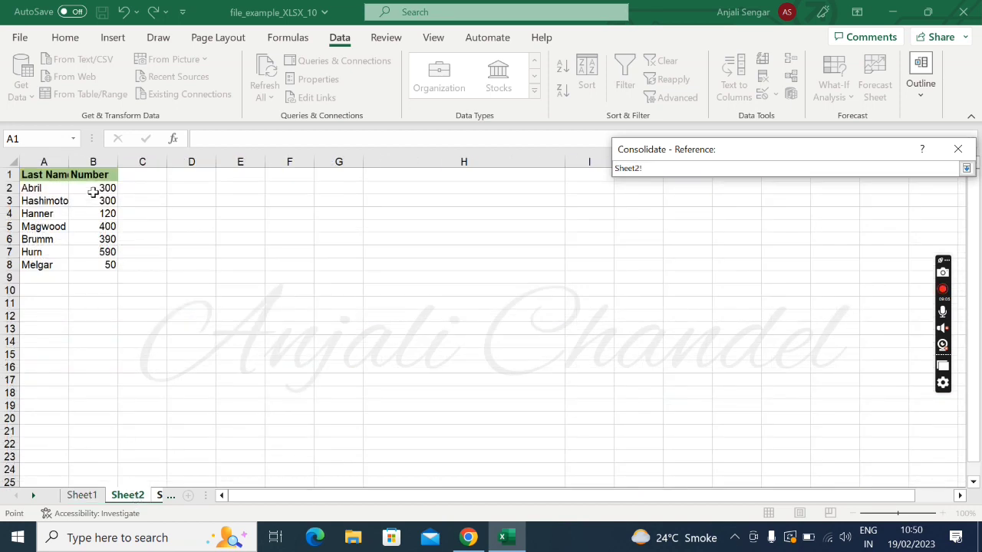
{"action": "left_click", "coordinate": [92, 192]}
{"action": "left_click_drag", "start_coordinate": [93, 191], "coordinate": [93, 264]}
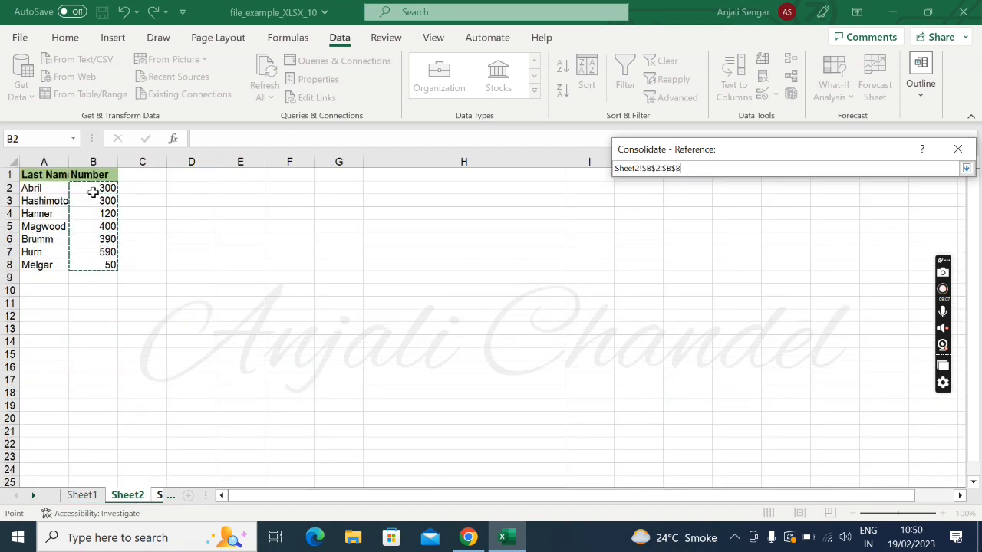
{"action": "left_click", "coordinate": [965, 169]}
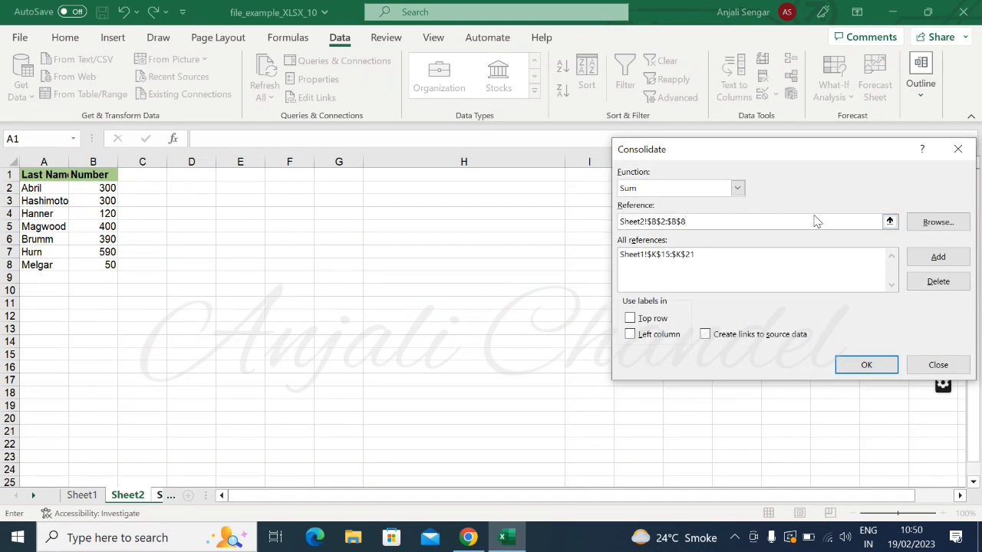
{"action": "left_click", "coordinate": [930, 256]}
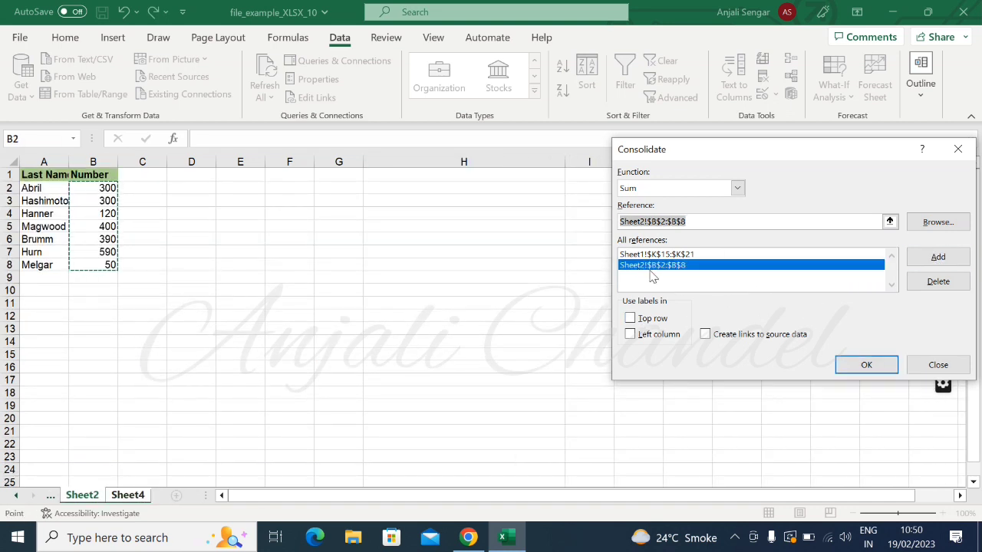
{"action": "left_click", "coordinate": [128, 495]}
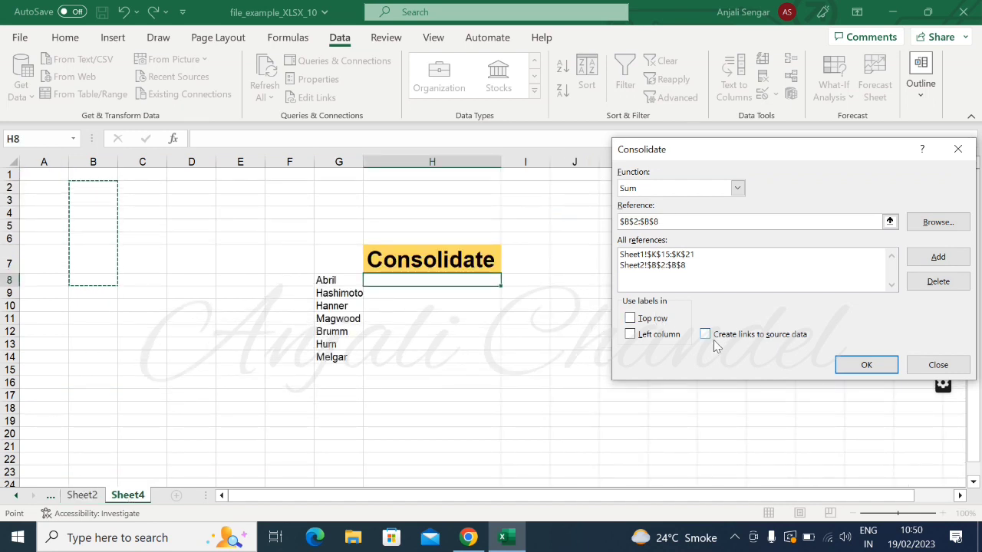
Complete the Sum consolidation at H8 of Sheet4 and compare its first total with source cell B2 of Sheet2.
{"action": "left_click", "coordinate": [853, 368]}
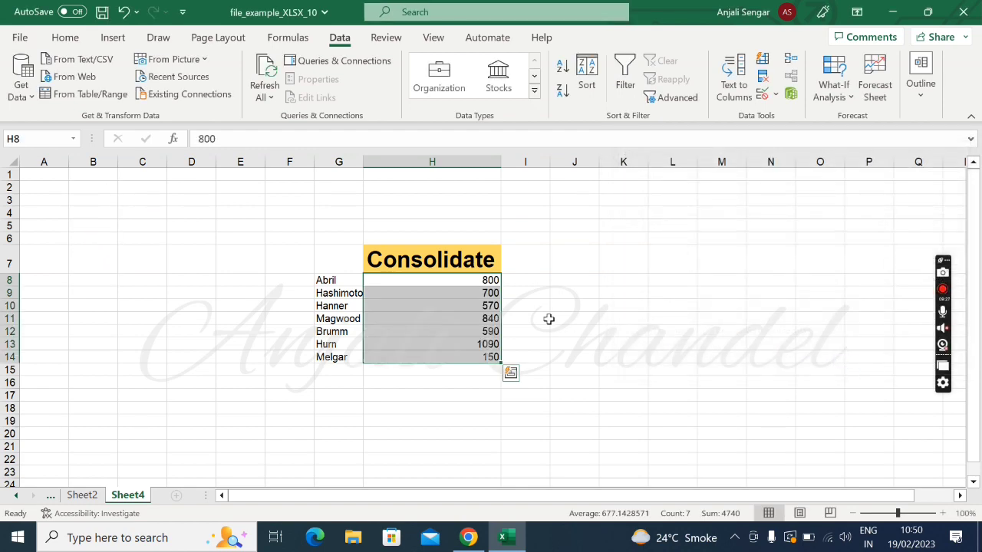
{"action": "left_click", "coordinate": [481, 281]}
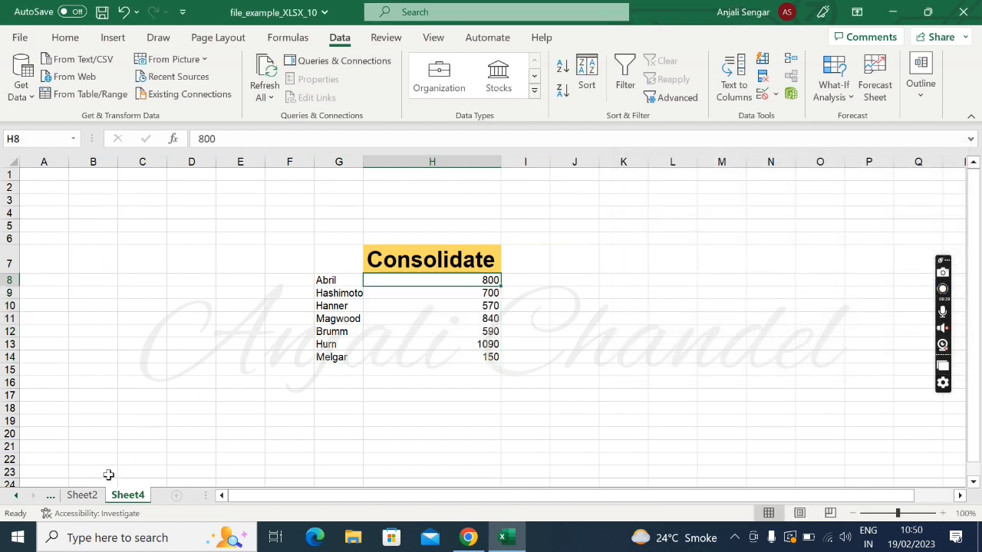
{"action": "left_click", "coordinate": [82, 495]}
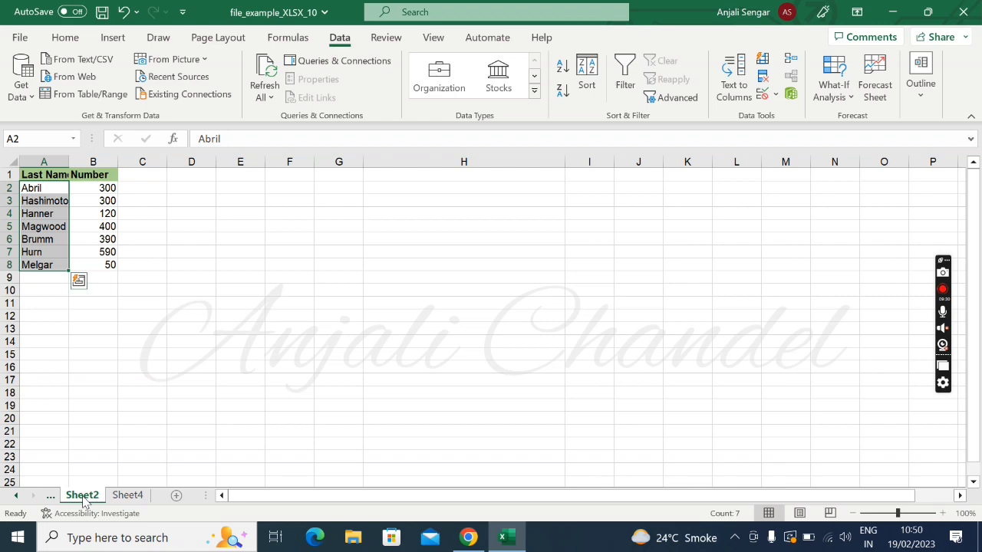
{"action": "left_click", "coordinate": [104, 188]}
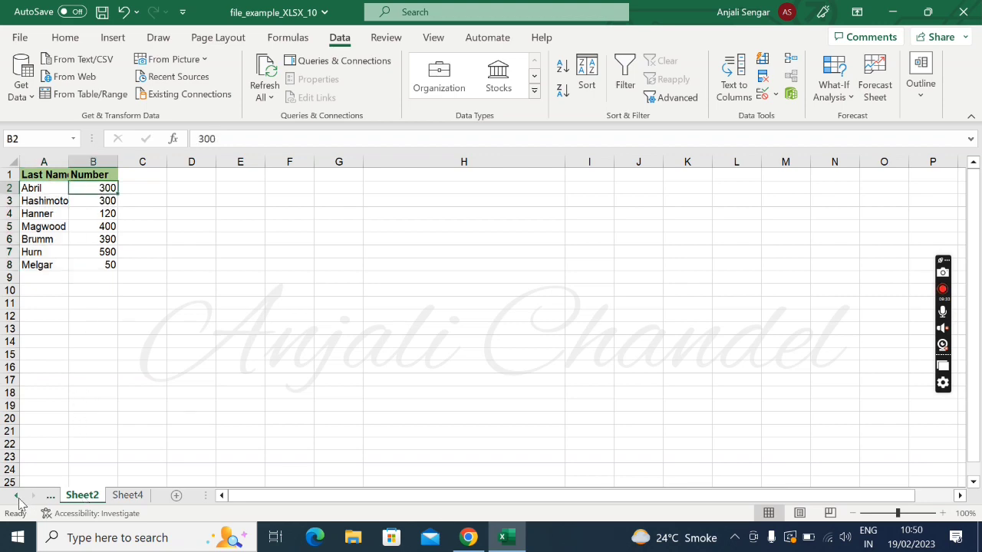
Set the first Number value, K15 on Sheet1, to 600 and return to Sheet4.
{"action": "left_click", "coordinate": [16, 495]}
{"action": "left_click", "coordinate": [81, 495]}
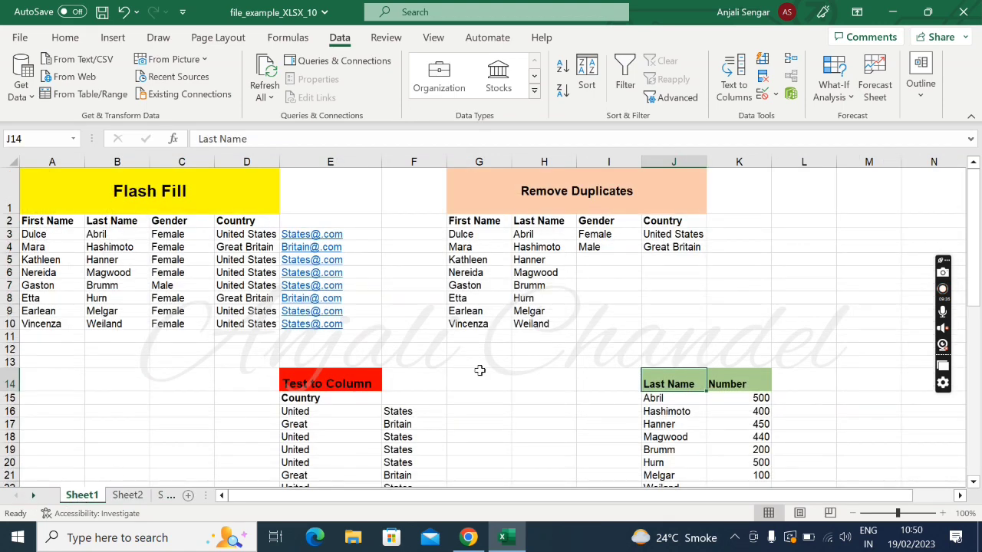
{"action": "left_click", "coordinate": [740, 398]}
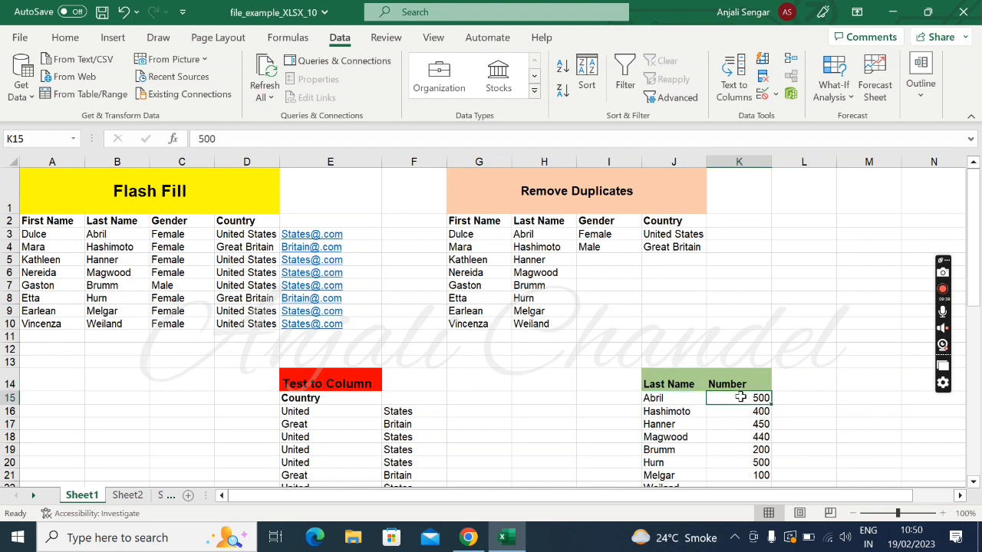
{"action": "type", "text": "60"}
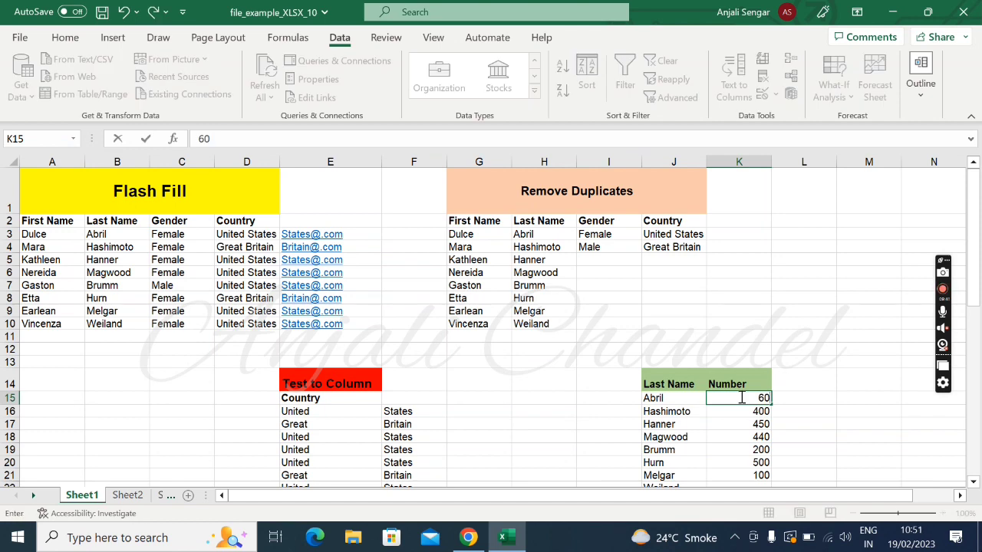
{"action": "type", "text": "0"}
{"action": "key", "text": "Return"}
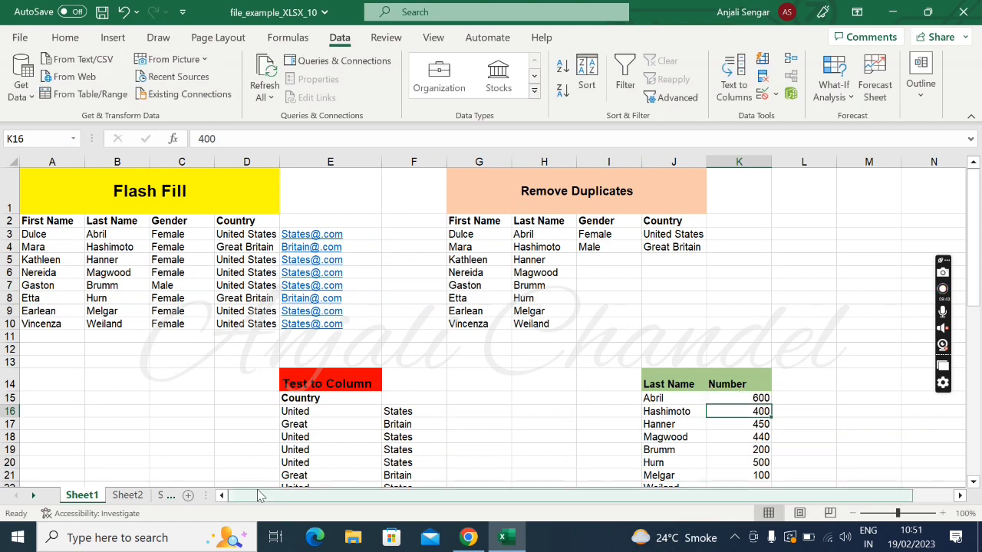
{"action": "left_click", "coordinate": [161, 497]}
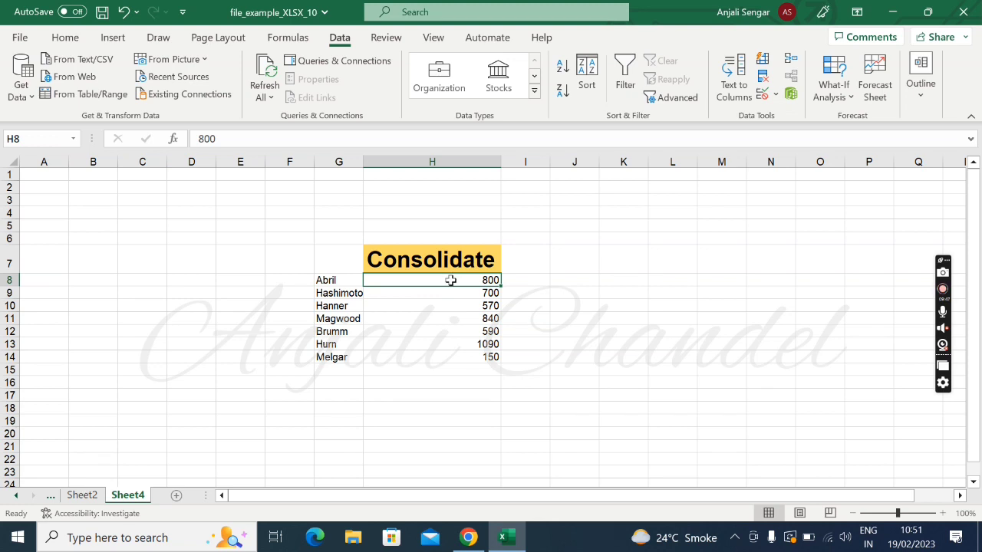
Delete the Sheet4!$B$2:$B$8 reference from the consolidation of H8:H14 and close the Consolidate settings.
{"action": "key", "text": "shift+Down"}
{"action": "key", "text": "shift+Down"}
{"action": "key", "text": "shift+Down"}
{"action": "key", "text": "shift+Down"}
{"action": "key", "text": "shift+Down"}
{"action": "key", "text": "shift+Down"}
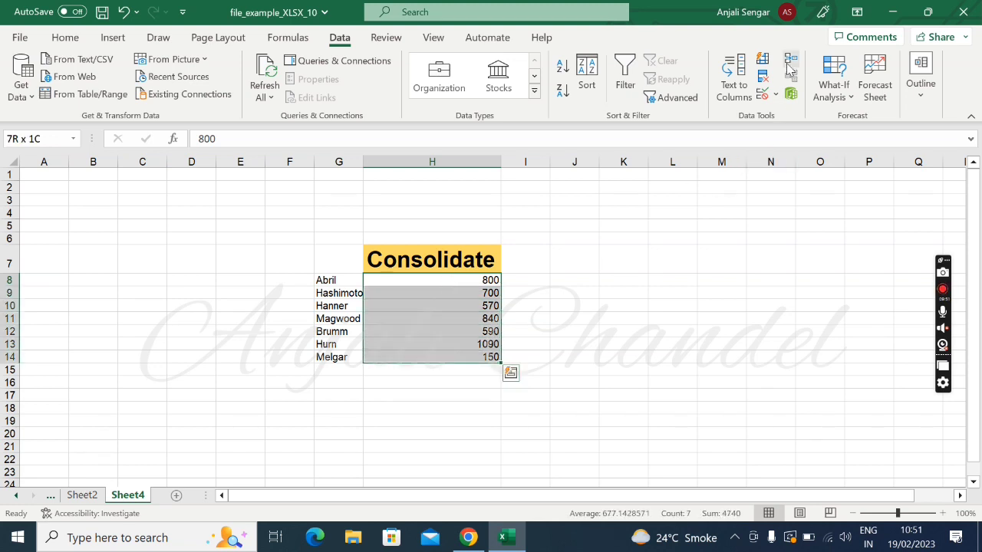
{"action": "left_click", "coordinate": [790, 60]}
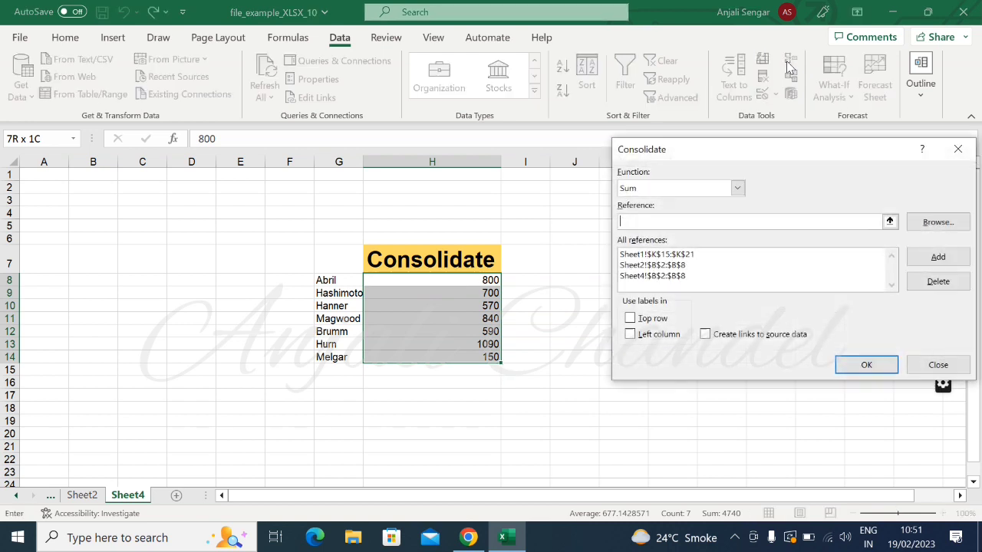
{"action": "left_click", "coordinate": [686, 277]}
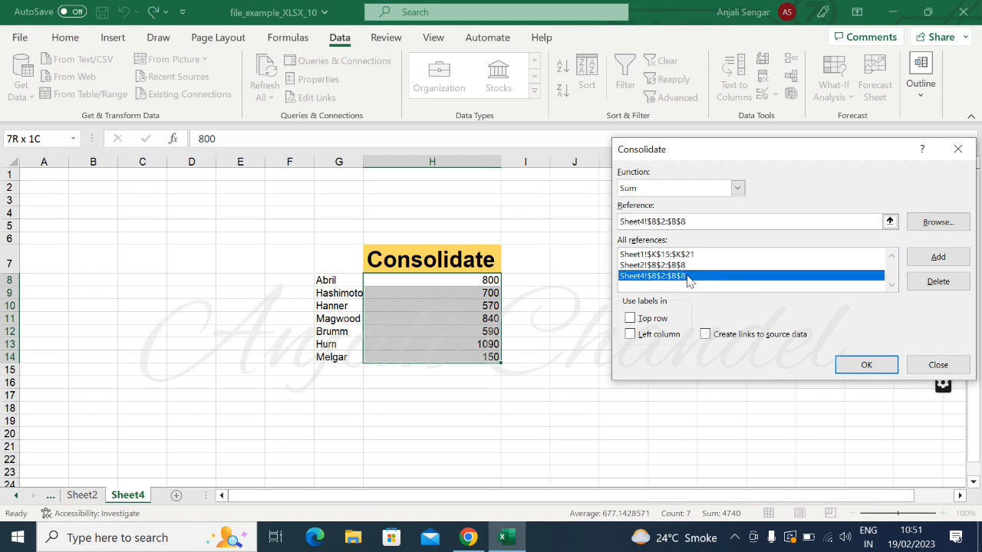
{"action": "left_click", "coordinate": [937, 282]}
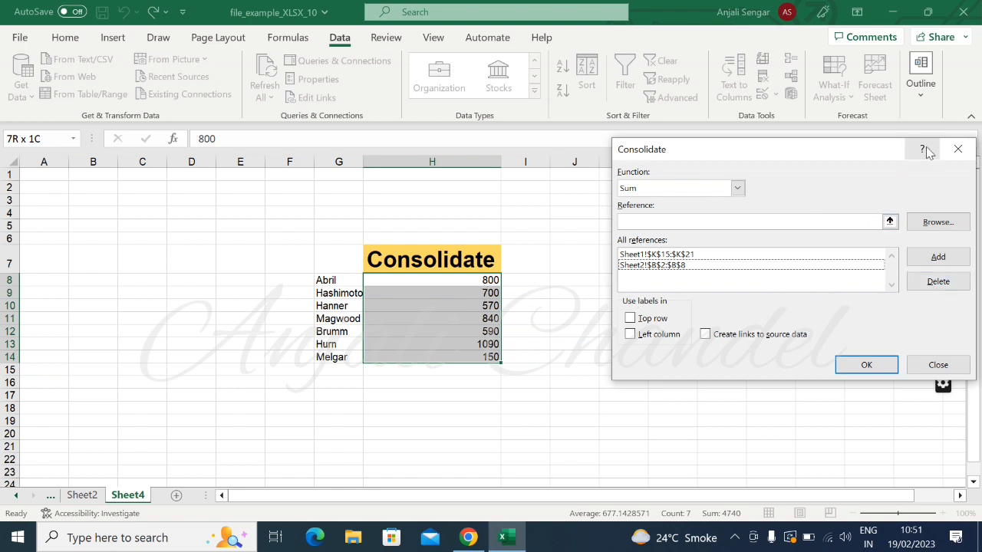
{"action": "left_click", "coordinate": [957, 149]}
Rerun the Sum consolidation at H8 of Sheet4 with links to the source data.
{"action": "left_click", "coordinate": [467, 278]}
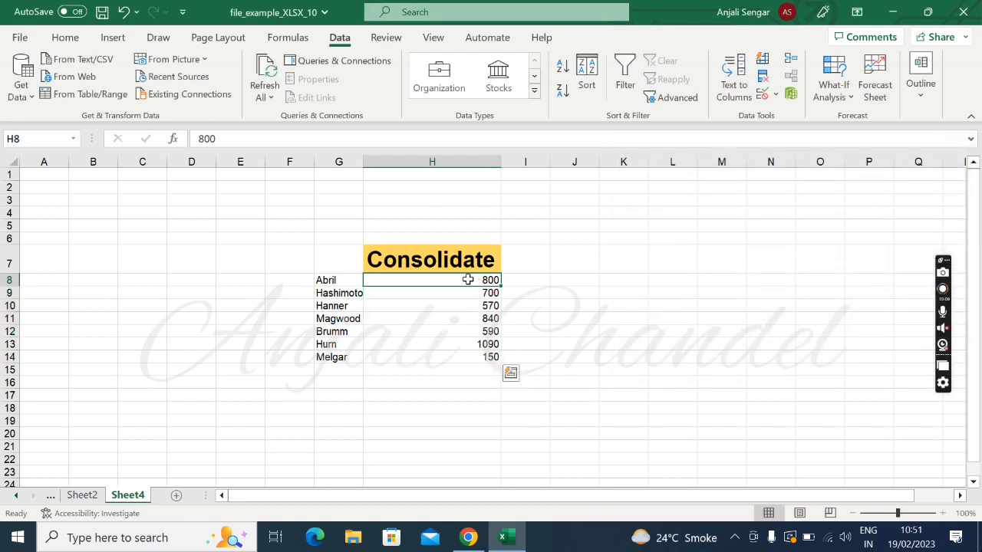
{"action": "left_click", "coordinate": [791, 59]}
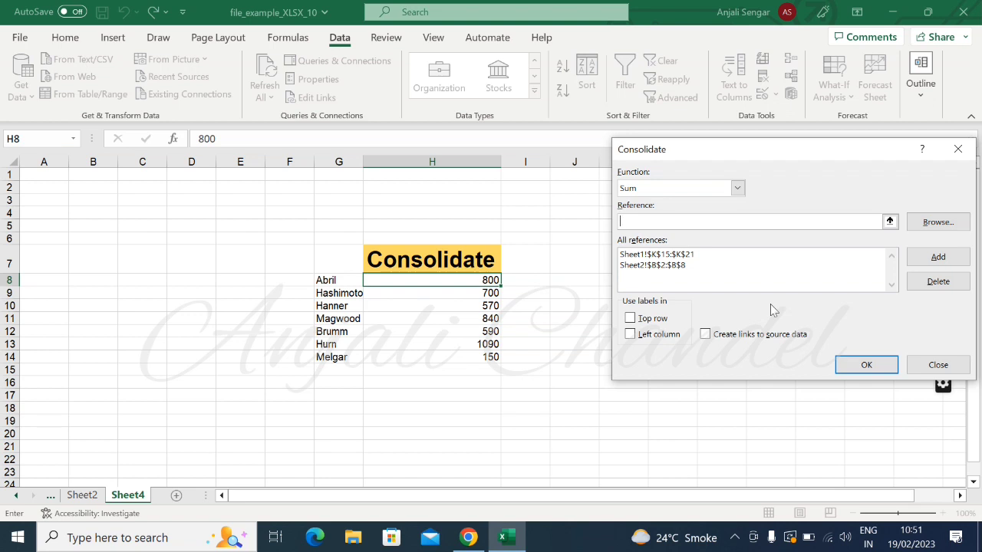
{"action": "left_click", "coordinate": [707, 336]}
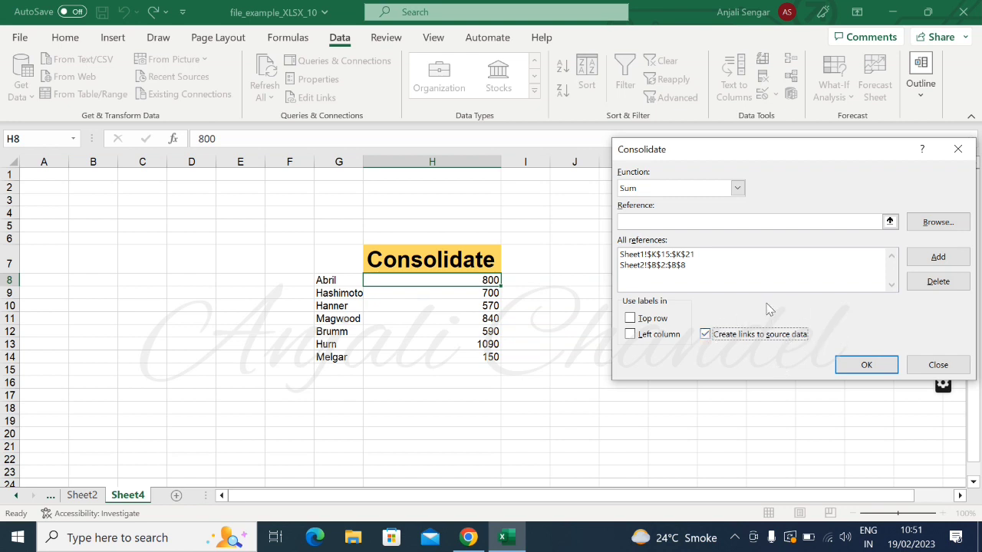
{"action": "left_click", "coordinate": [866, 364]}
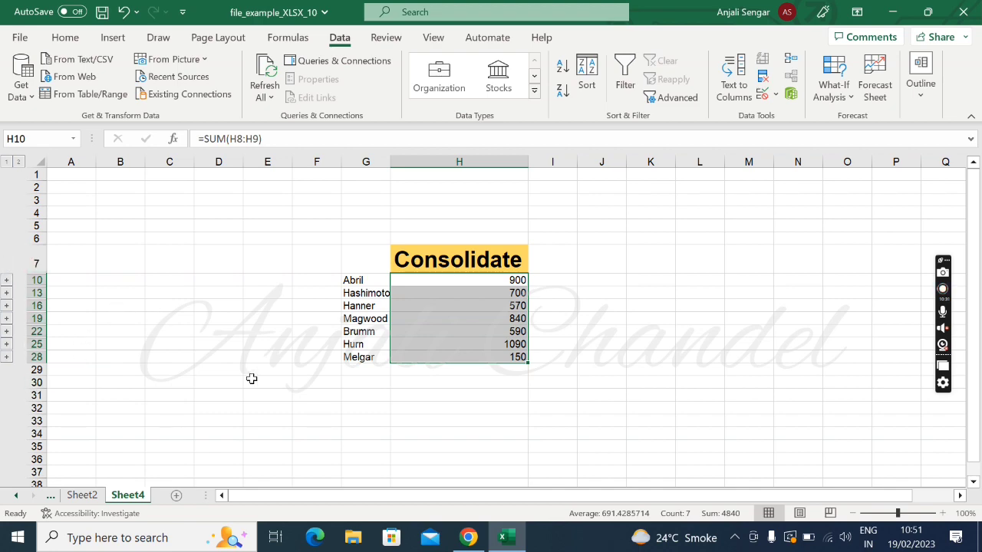
{"action": "key", "text": "ctrl+q"}
{"action": "scroll", "coordinate": [194, 373], "scroll_direction": "up", "scroll_amount": 7}
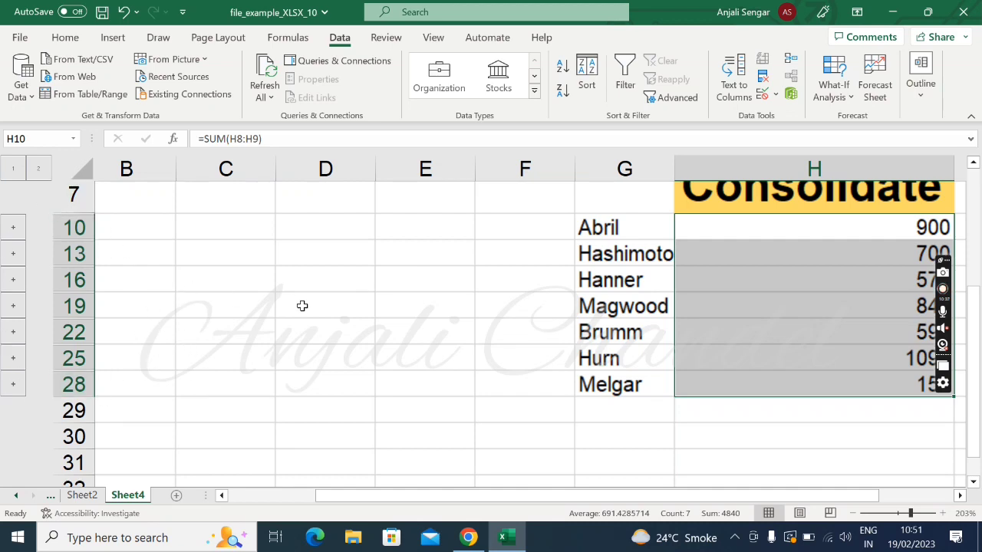
{"action": "scroll", "coordinate": [323, 306], "scroll_direction": "down", "scroll_amount": 7}
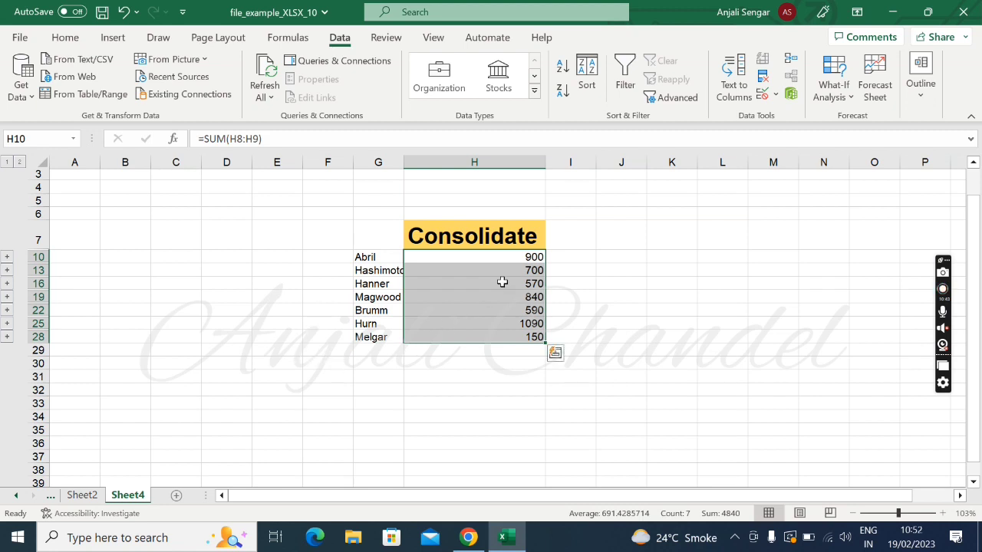
Set the first Number value, B2 on Sheet2, to 500 and check the linked total in H10 of Sheet4.
{"action": "left_click", "coordinate": [516, 257]}
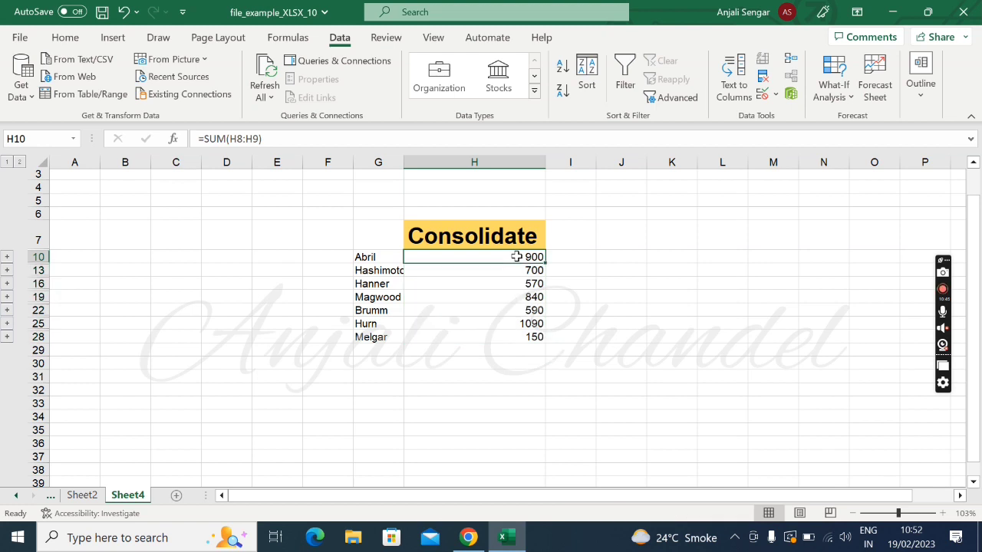
{"action": "left_click", "coordinate": [88, 497]}
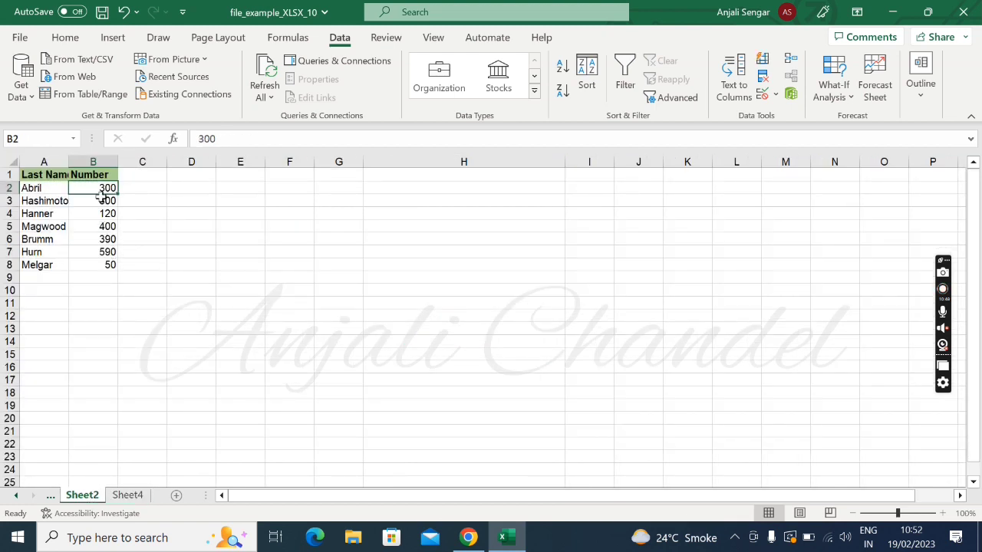
{"action": "type", "text": "5"}
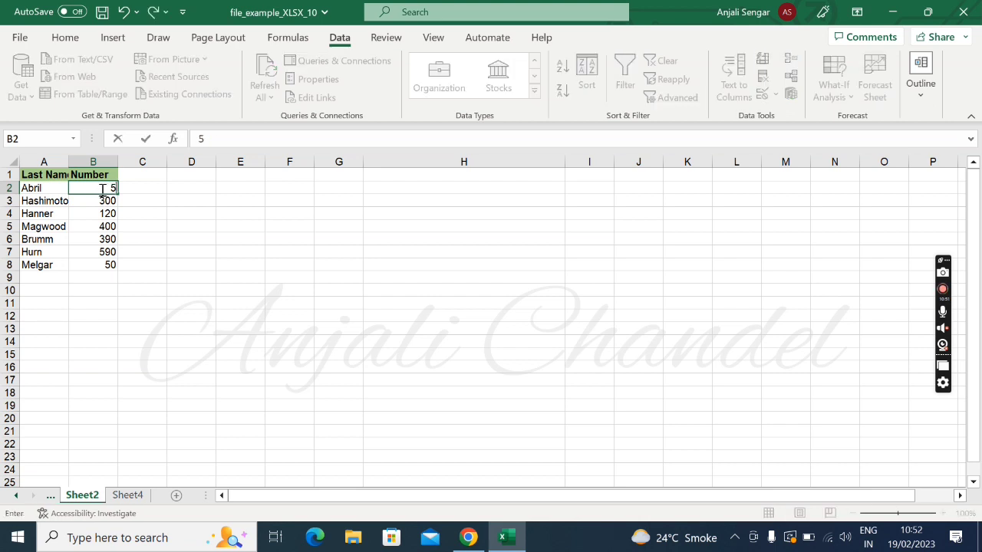
{"action": "type", "text": "00"}
{"action": "key", "text": "Return"}
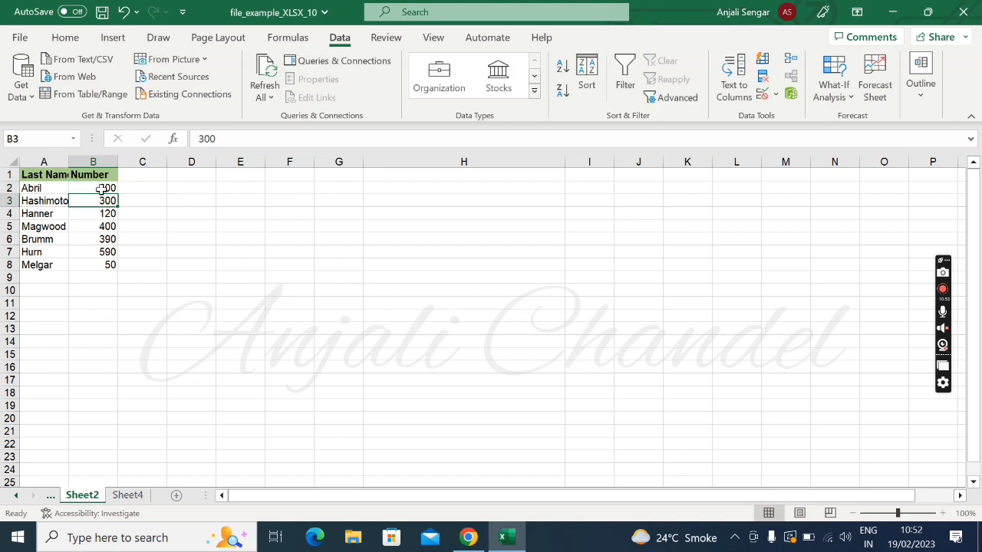
{"action": "left_click", "coordinate": [129, 495]}
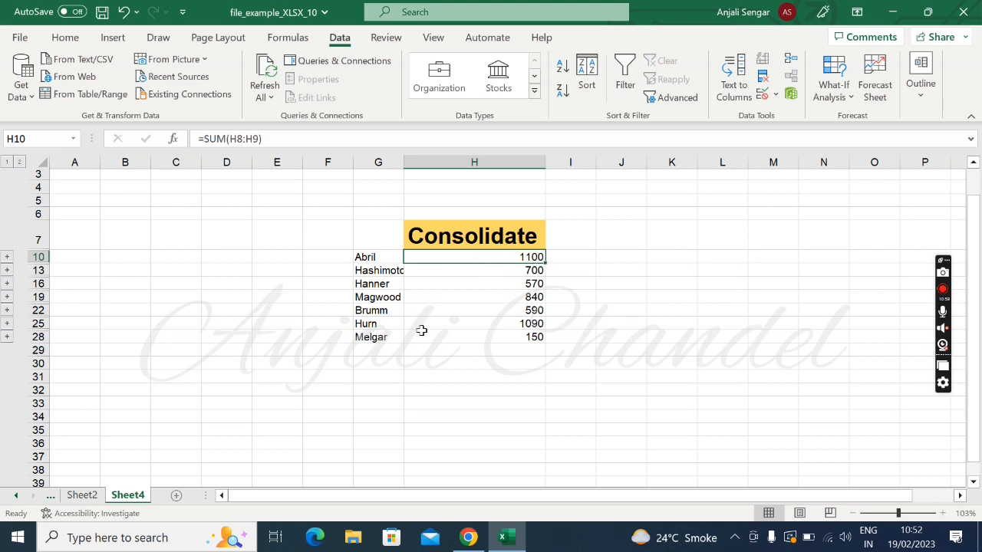
Go back to the source Number values on Sheet1.
{"action": "left_click", "coordinate": [13, 497]}
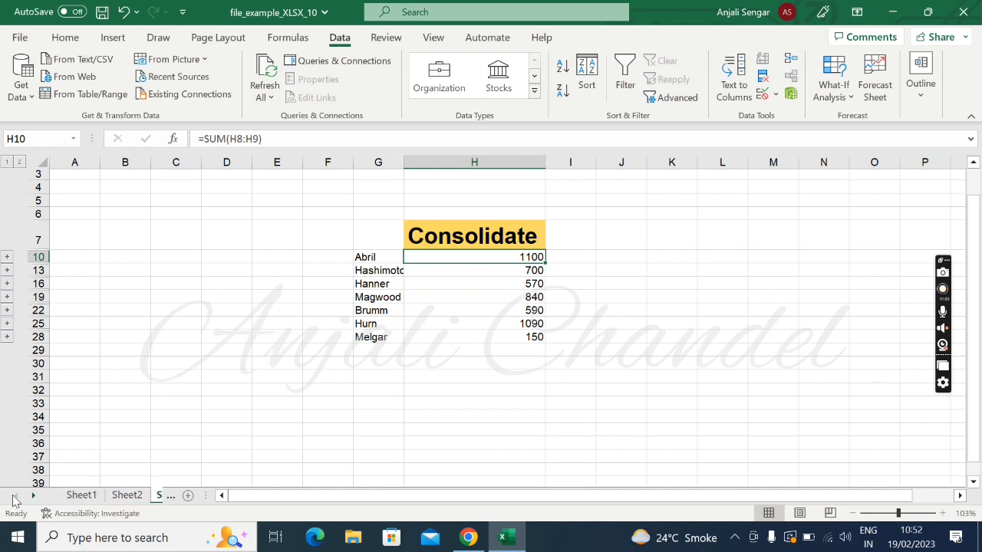
{"action": "left_click", "coordinate": [82, 496]}
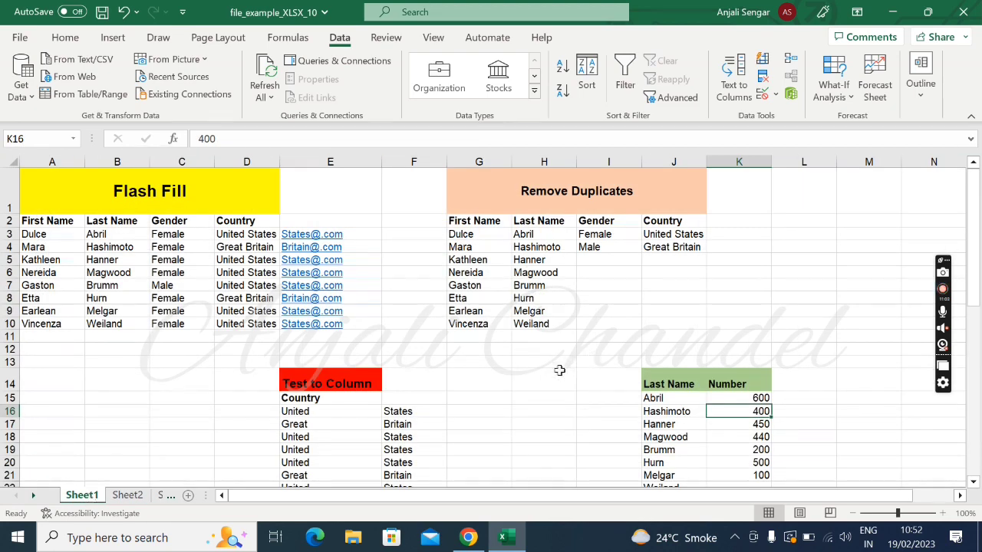